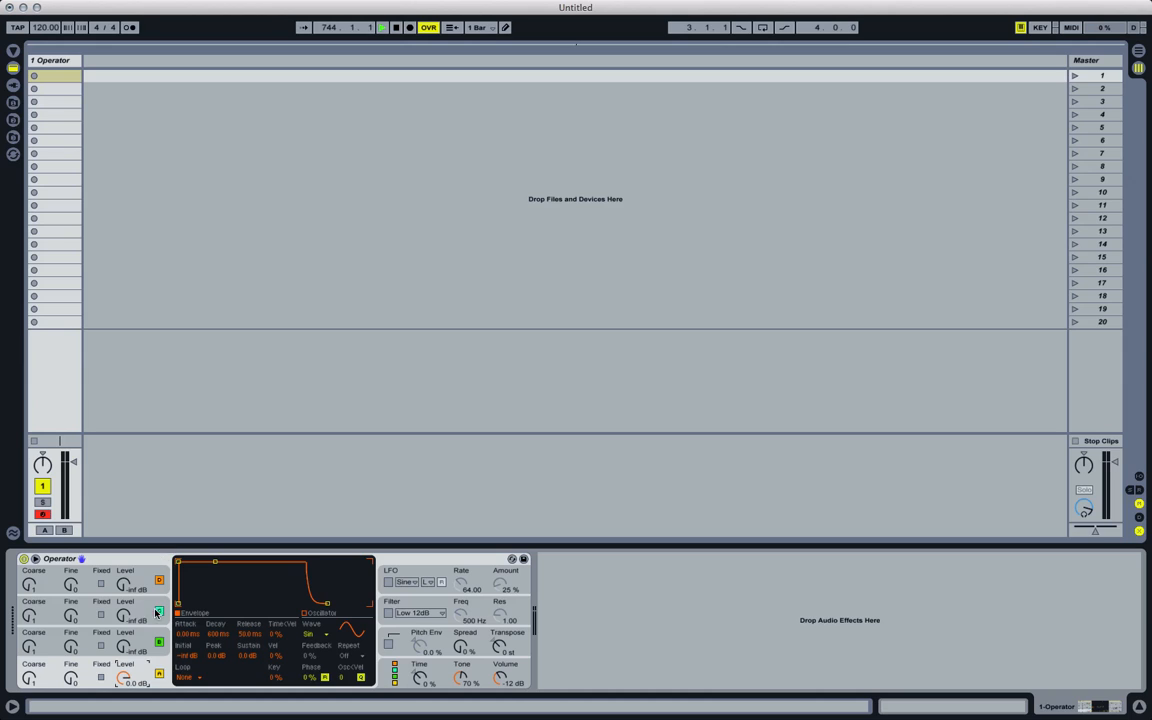
- Switch Operator's oscillator B off and back on
click(159, 642)
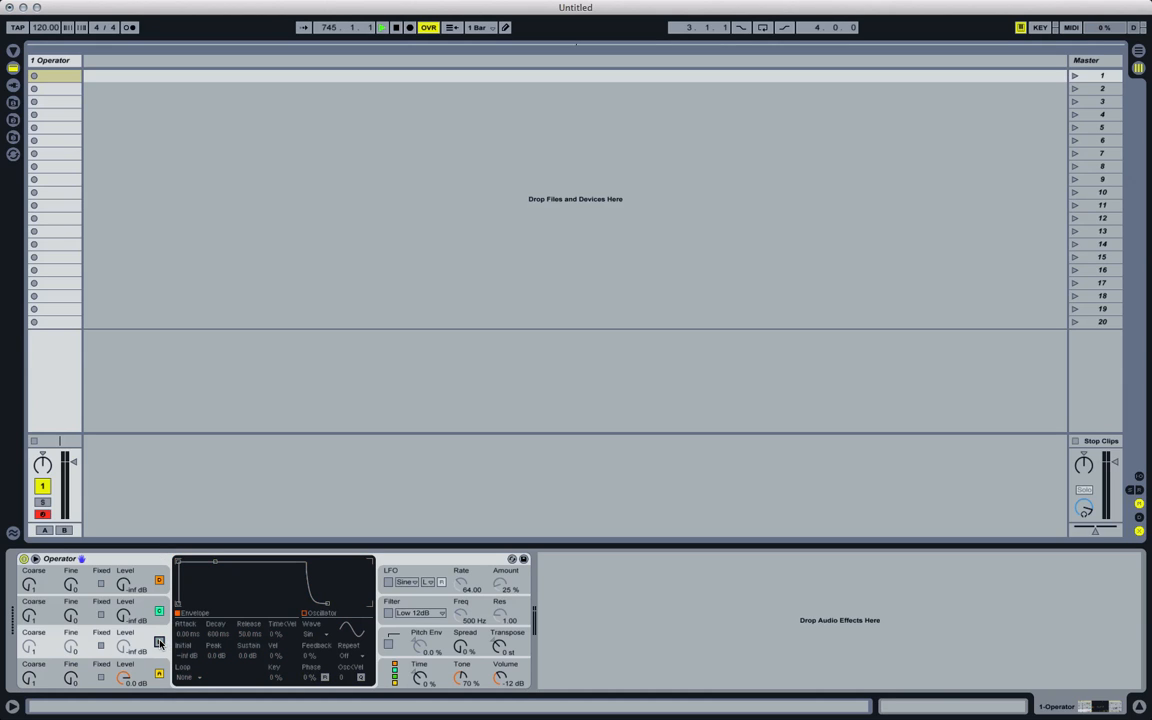
click(159, 642)
click(159, 642)
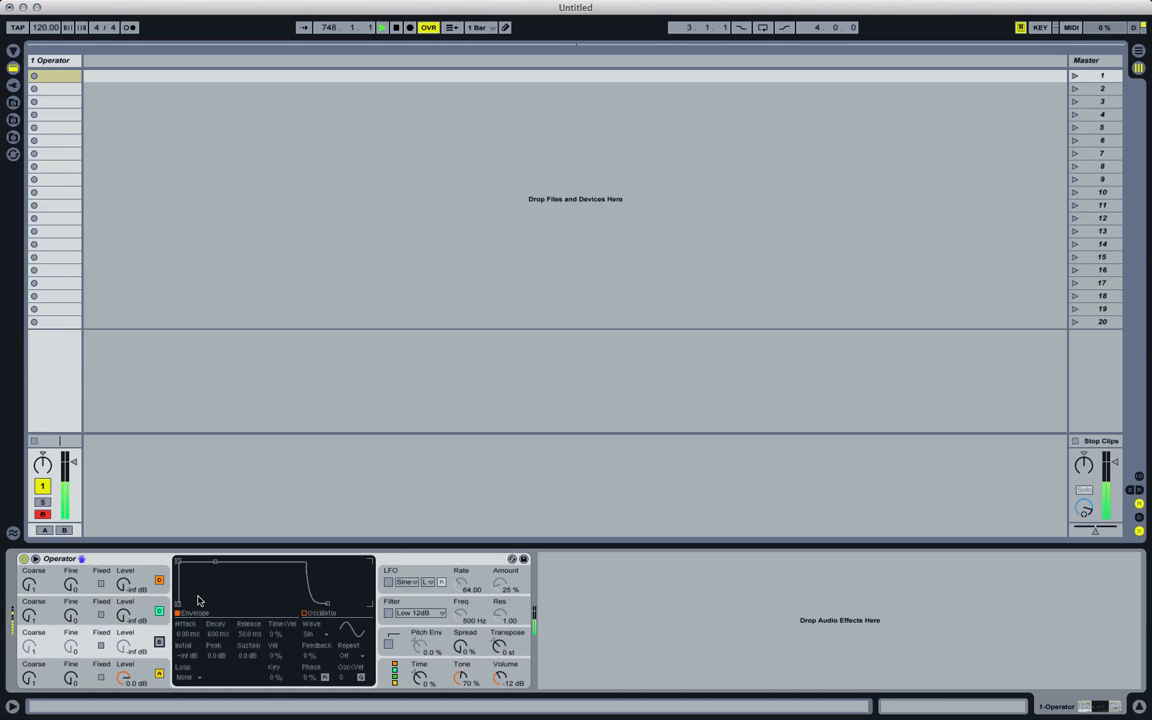
click(159, 642)
- Audition oscillator B's level as a modulator in the stacked algorithm and return it to -inf dB
mouse_move(122, 645)
mouse_down()
mouse_move(120, 626)
mouse_move(123, 670)
mouse_up()
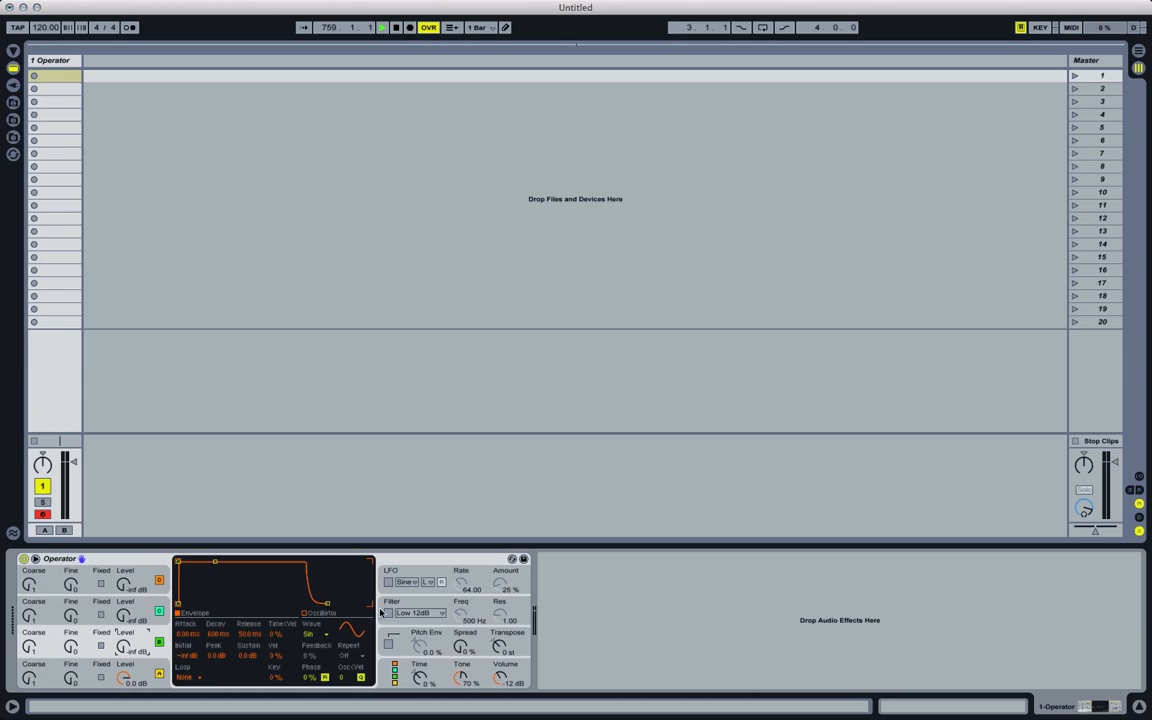
click(400, 660)
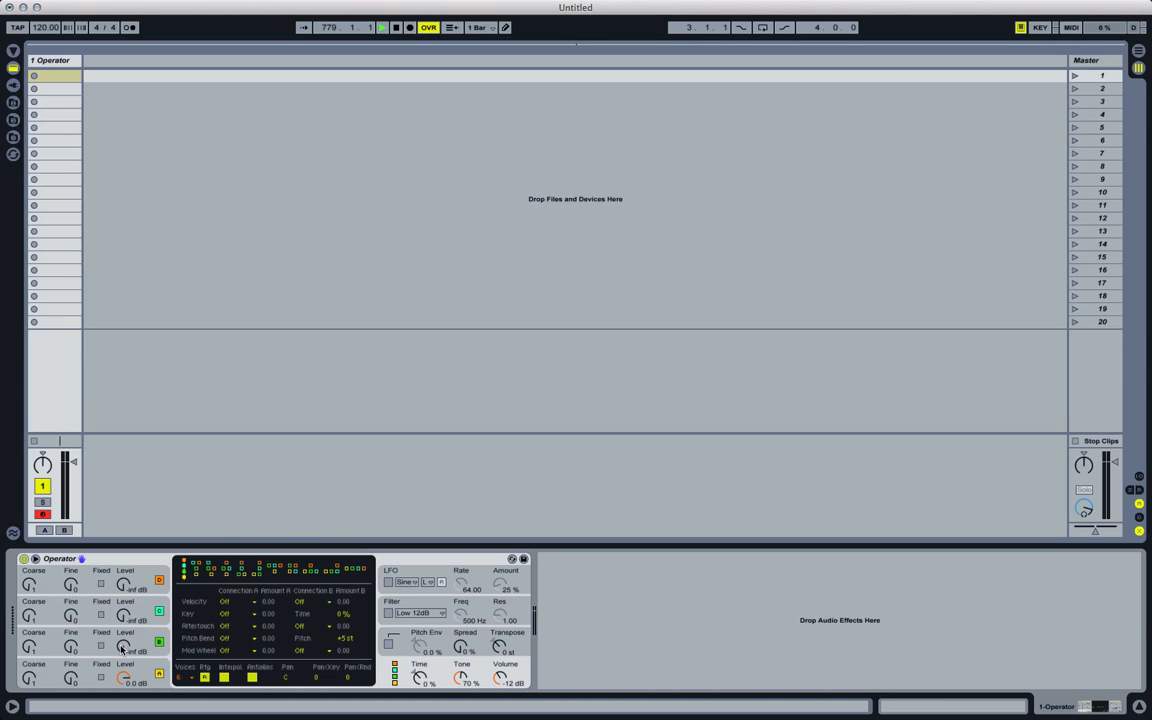
mouse_move(121, 647)
mouse_down()
mouse_move(121, 620)
mouse_move(121, 665)
mouse_up()
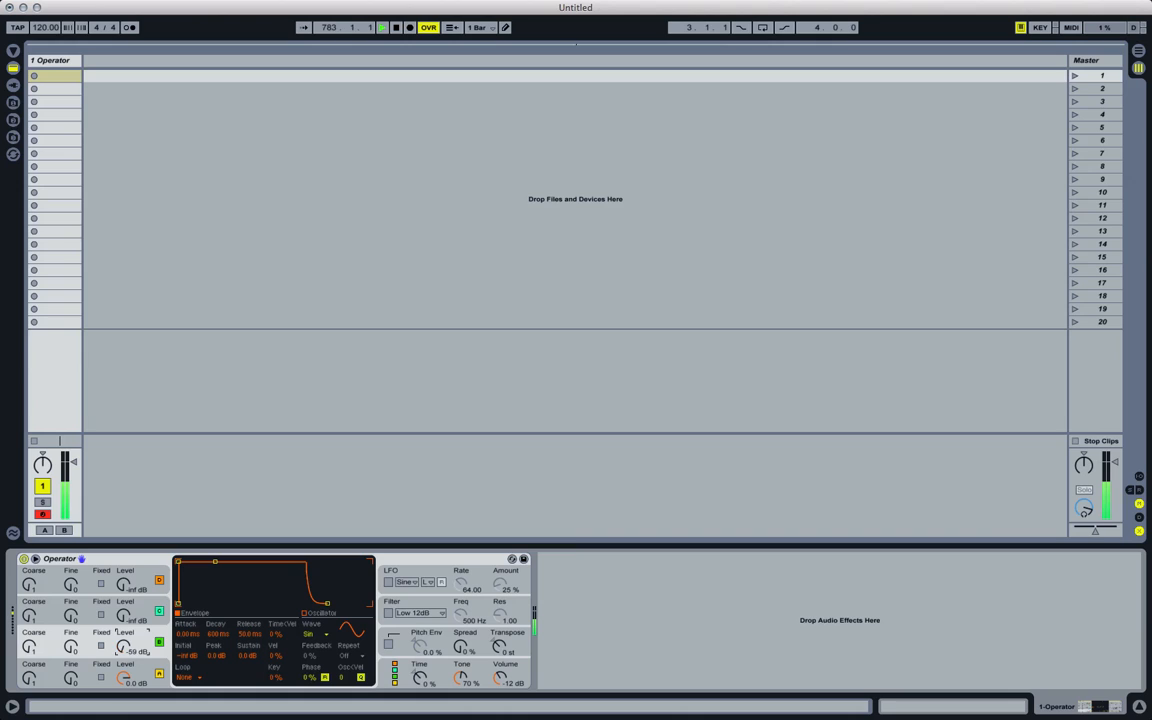
- Try the all-parallel algorithm with oscillator B raised to -0.3 dB, and restore B to -inf dB and the vertically stacked algorithm
click(394, 680)
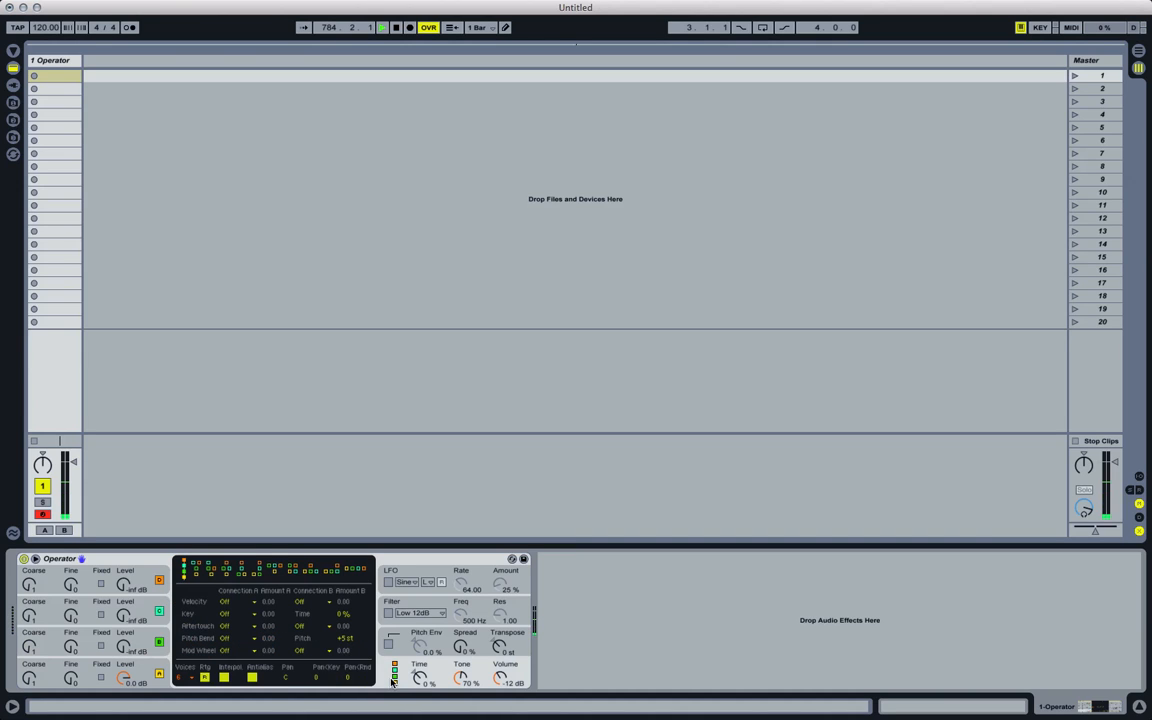
click(362, 571)
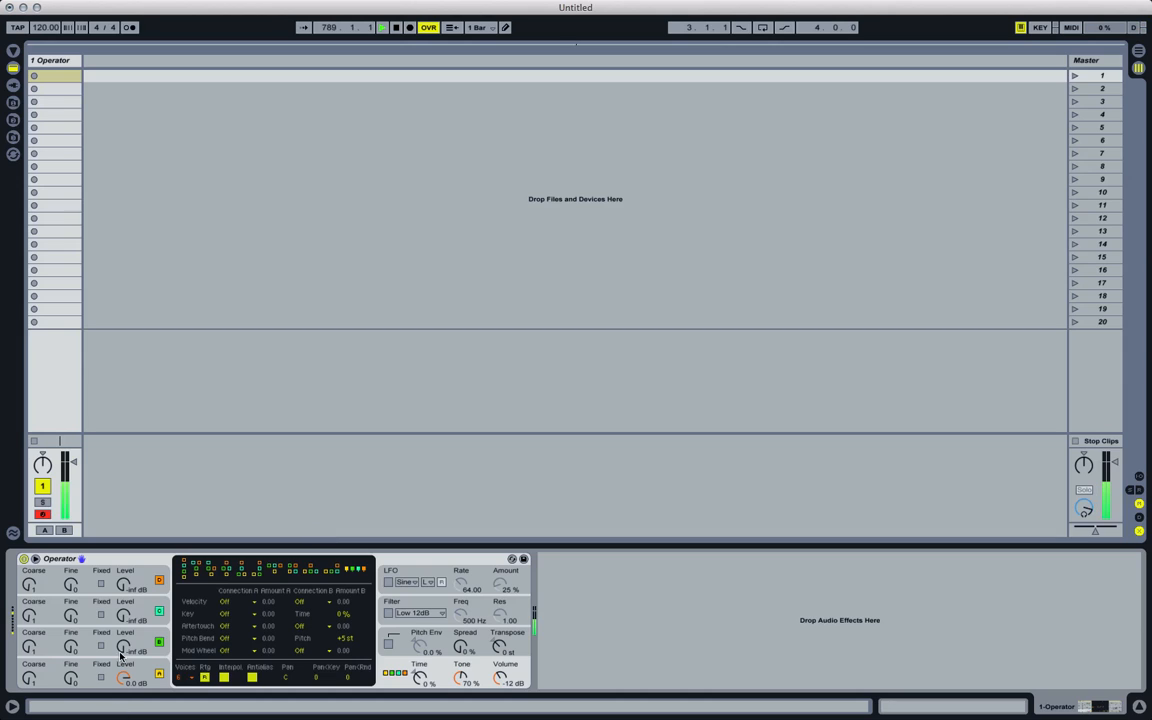
mouse_move(123, 645)
mouse_down()
mouse_move(122, 624)
mouse_move(121, 652)
mouse_up()
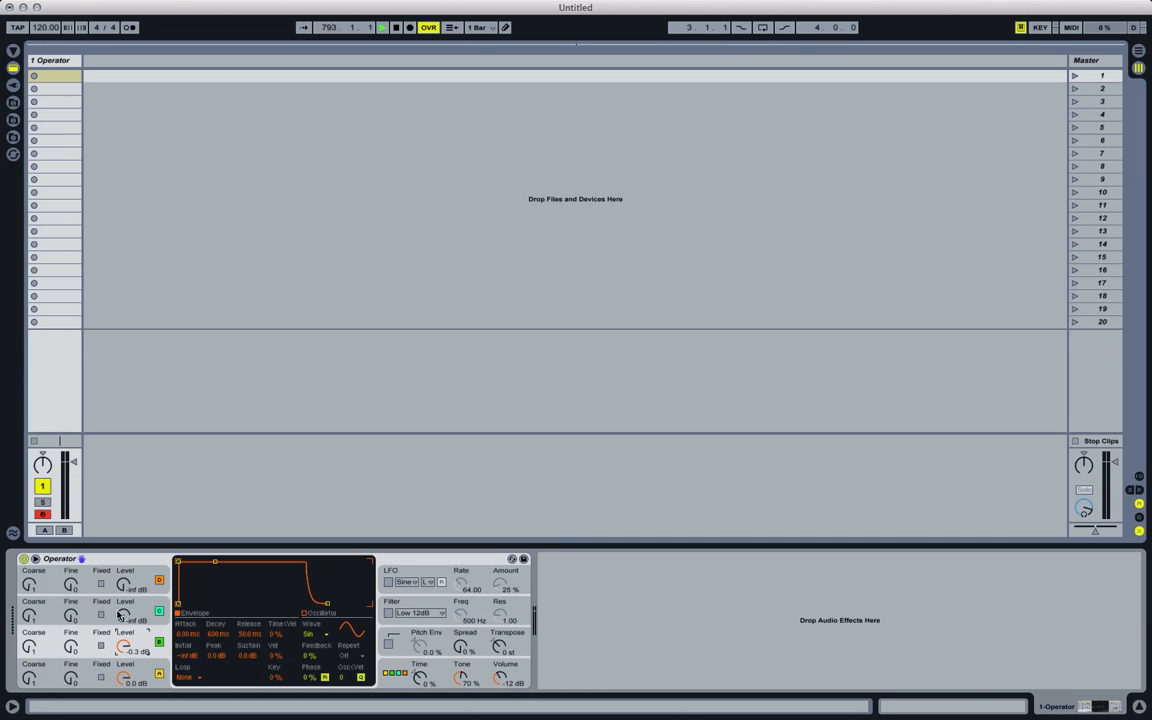
drag(119, 644, 119, 712)
click(386, 676)
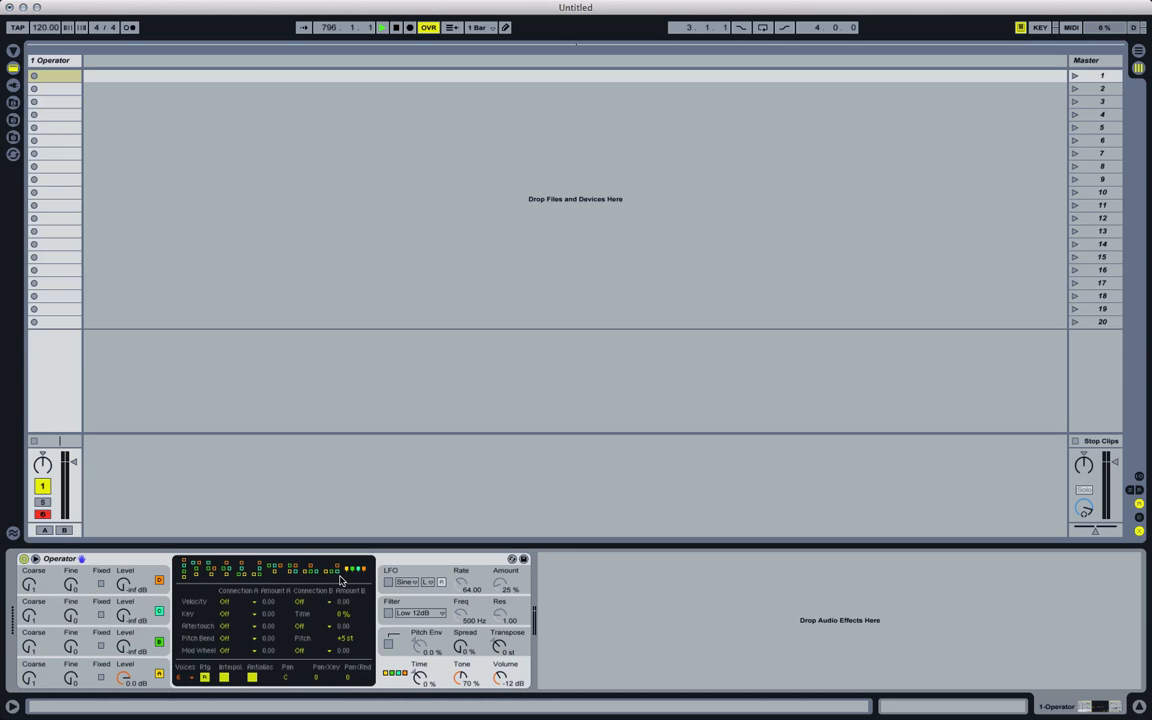
click(185, 573)
- Look through the settings displays of an oscillator, the LFO, the filter, the pitch envelope and oscillator A
click(126, 605)
click(421, 576)
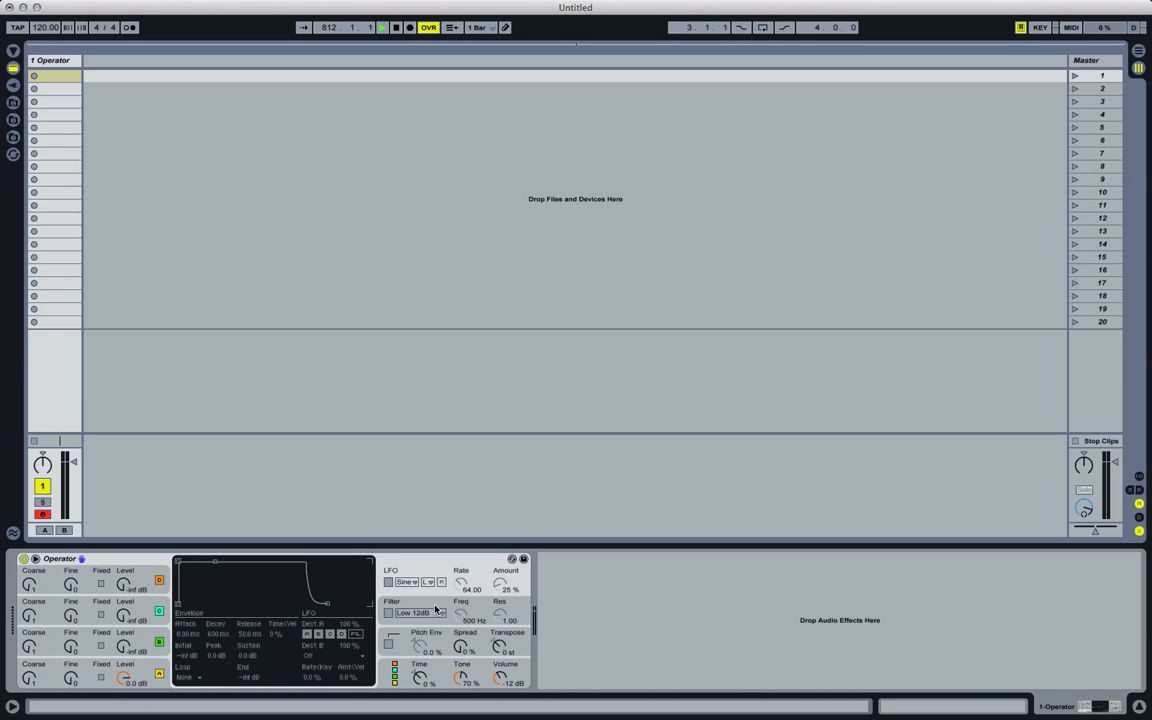
click(436, 609)
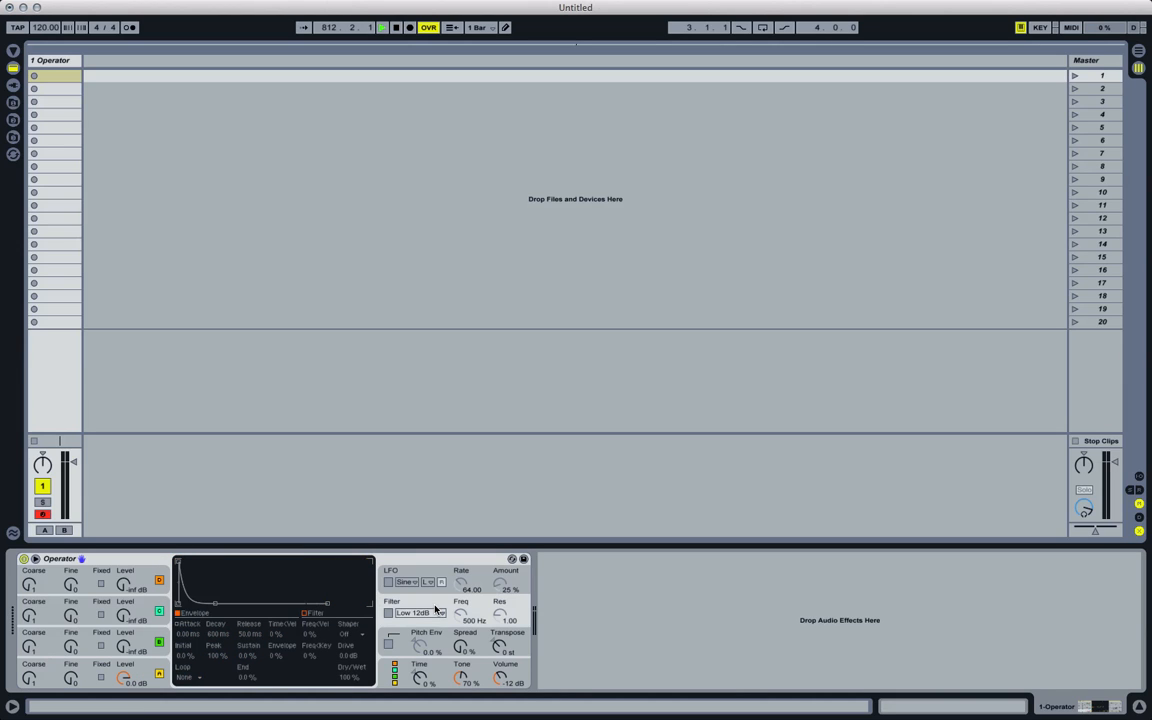
click(402, 645)
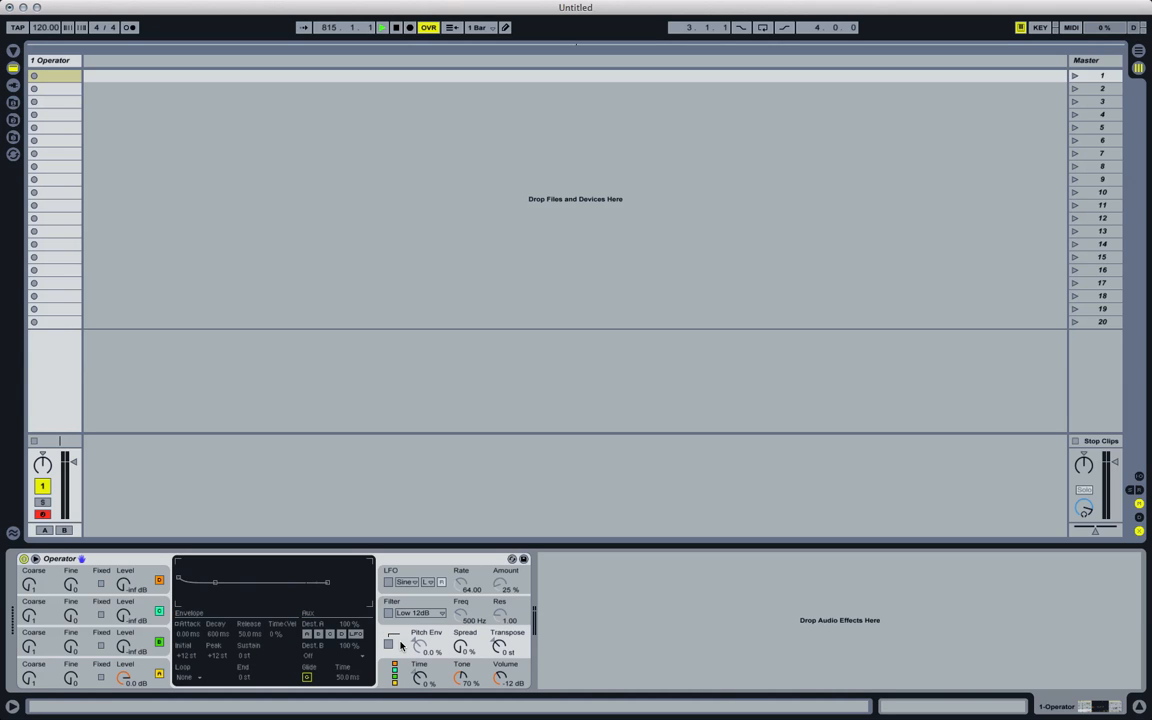
click(148, 665)
- Try the LFO, look through its waveform choices while keeping Sine, and switch it off again
click(403, 573)
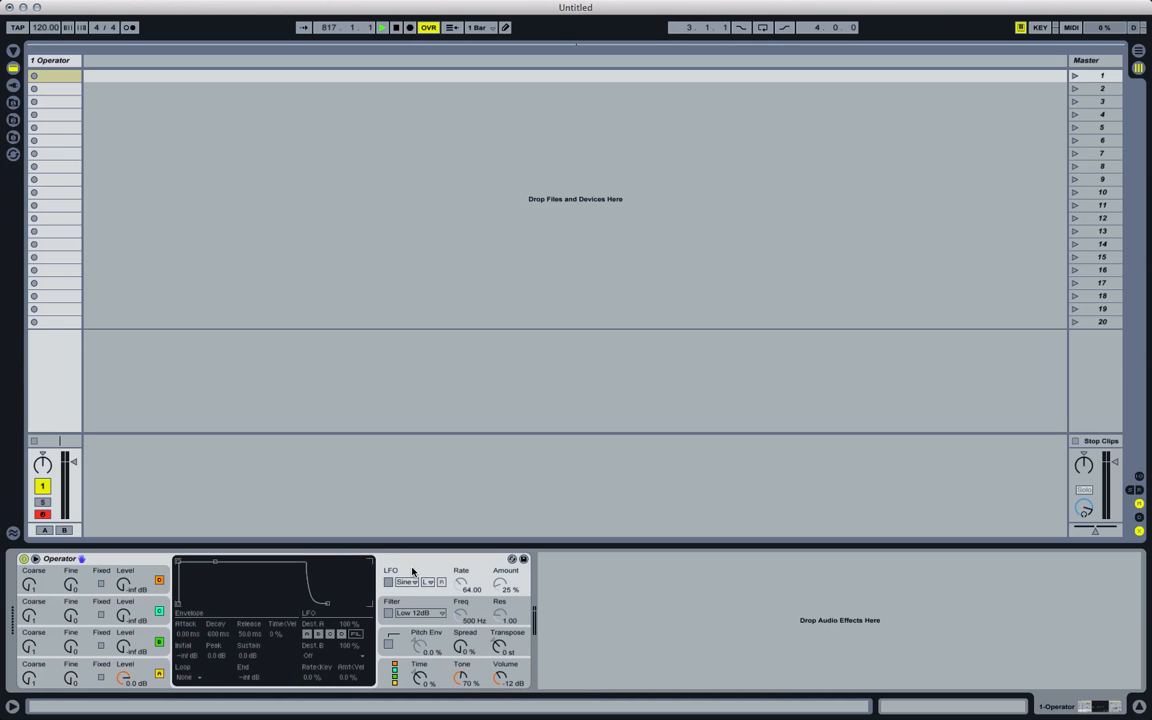
click(387, 584)
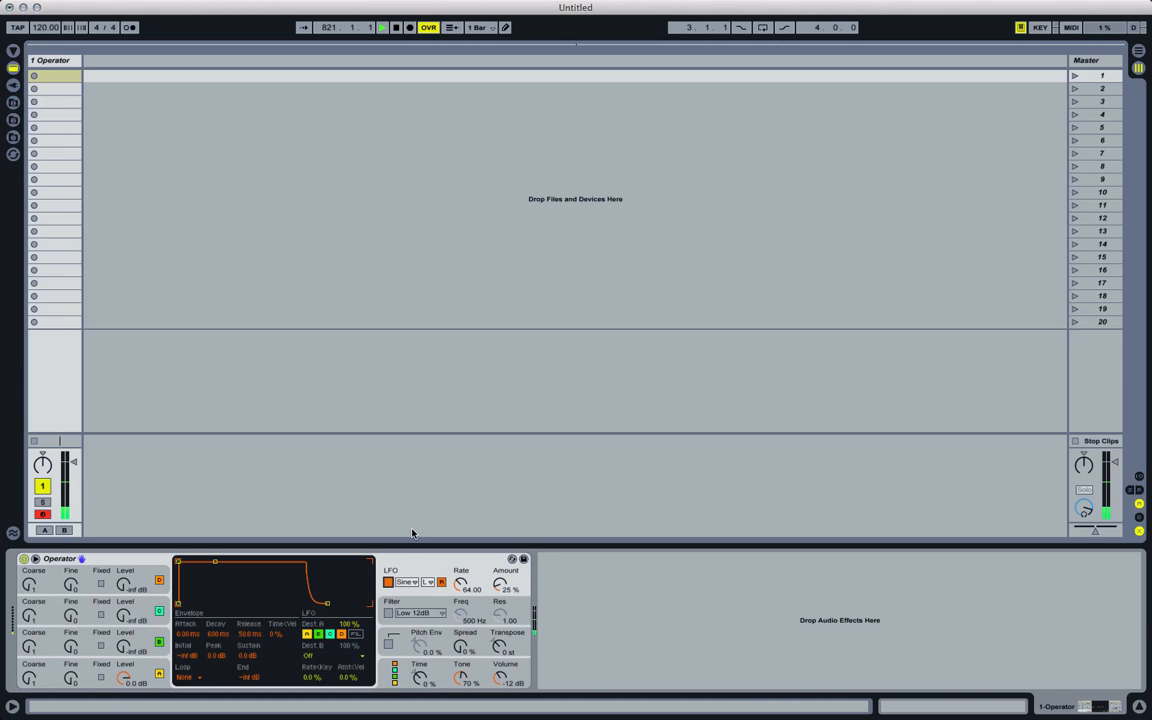
click(409, 582)
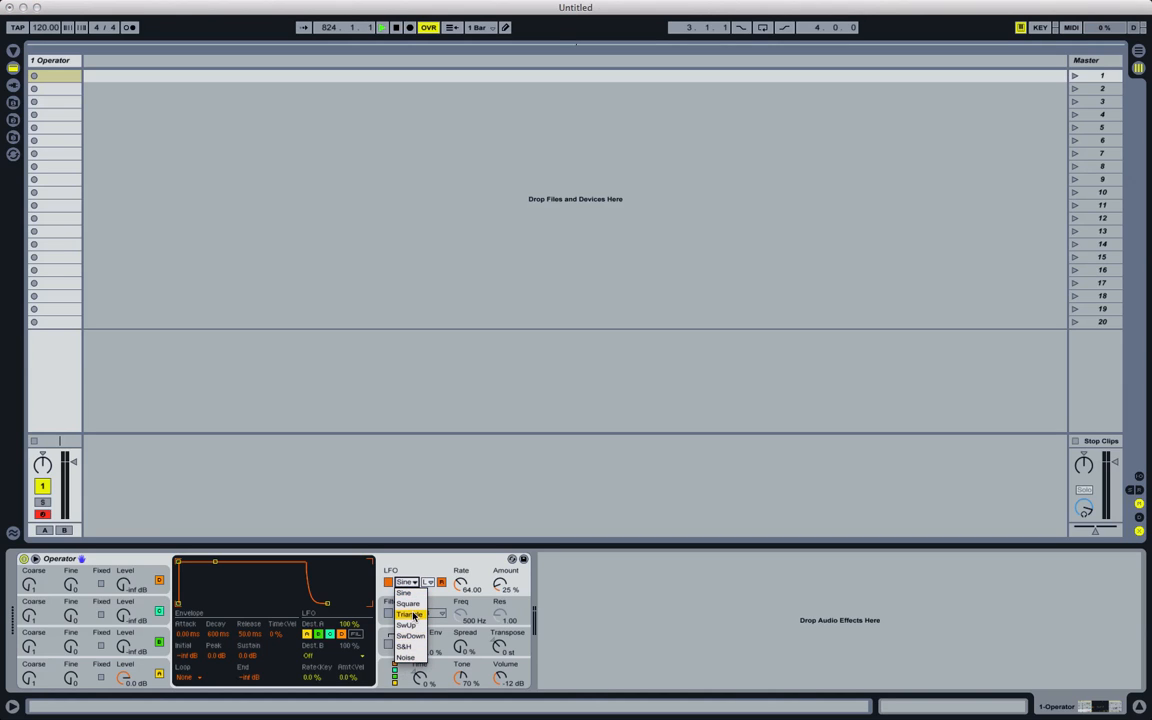
click(434, 569)
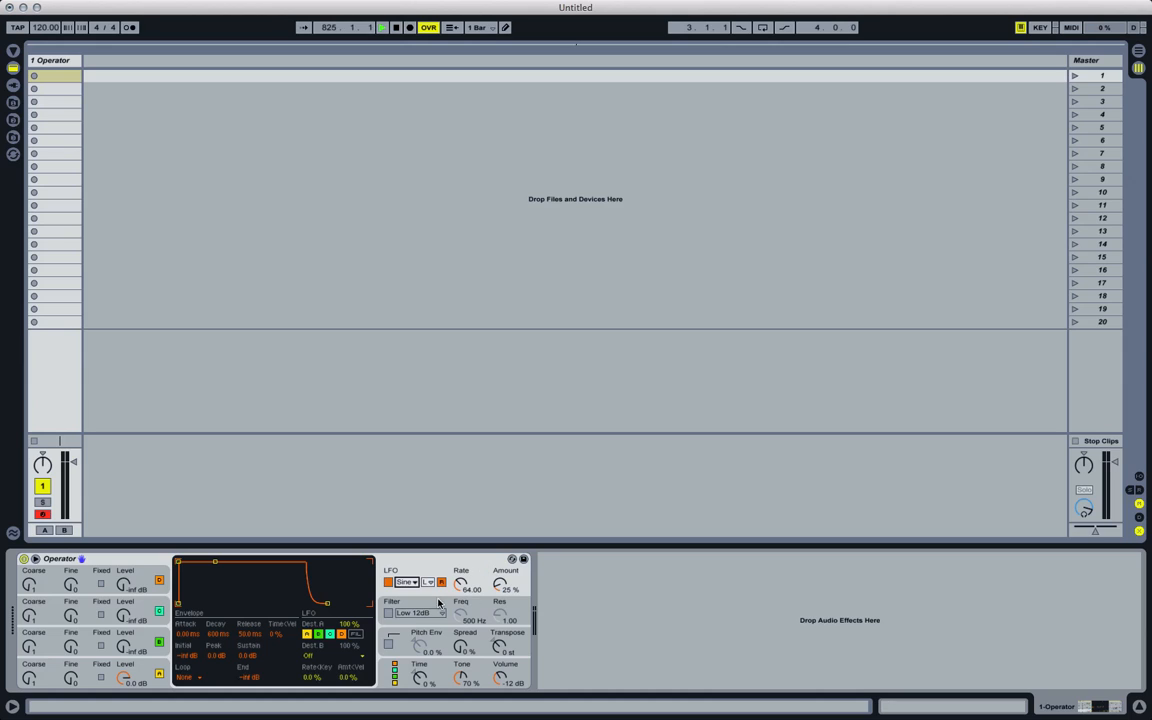
click(388, 582)
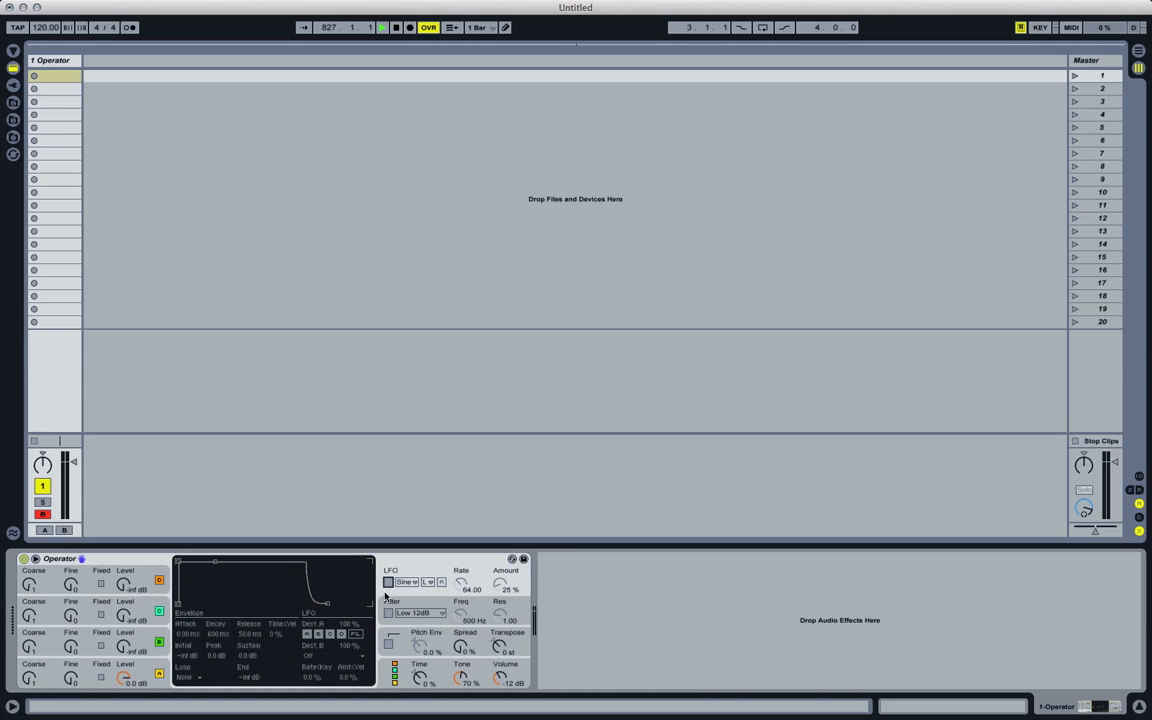
- Set oscillator A's waveform to Saw 16 and redraw its harmonics as a curve that falls toward the upper partials and rises at the end
click(143, 672)
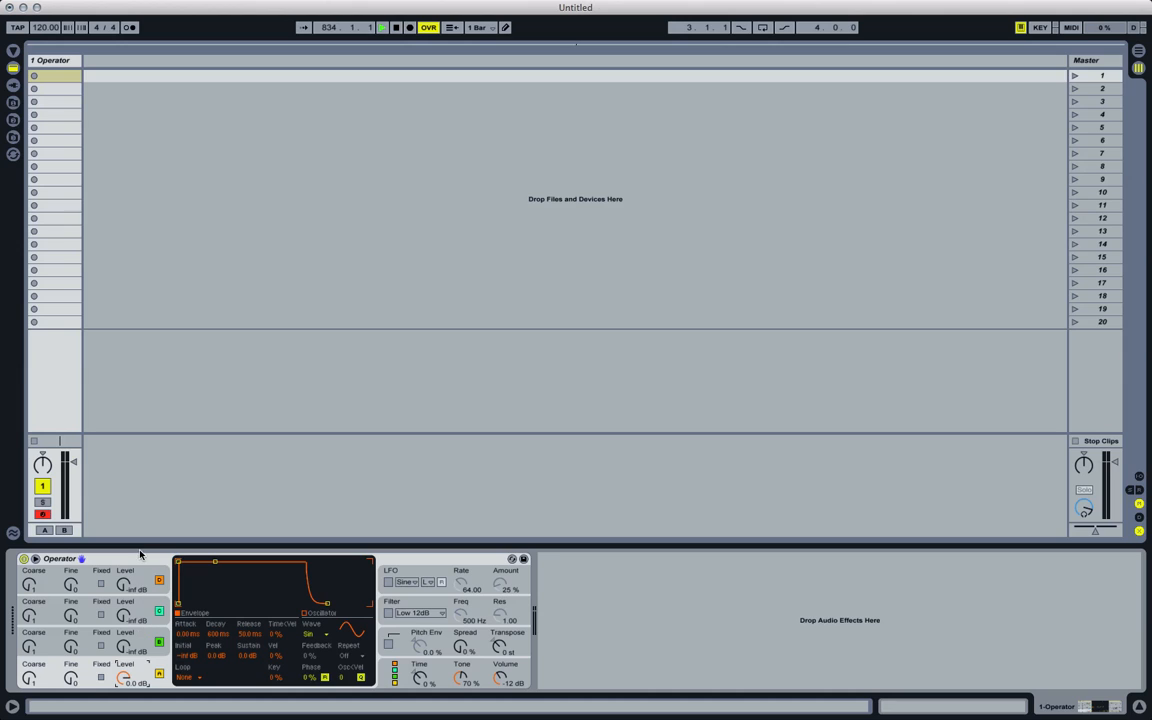
click(318, 634)
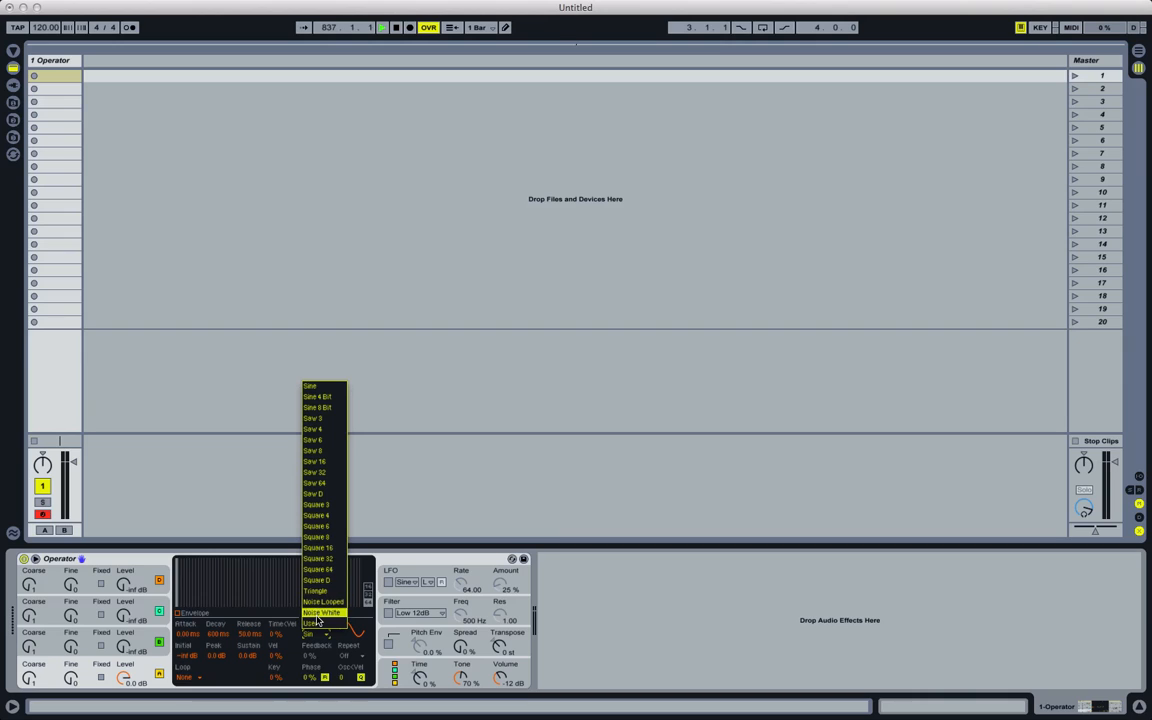
click(311, 462)
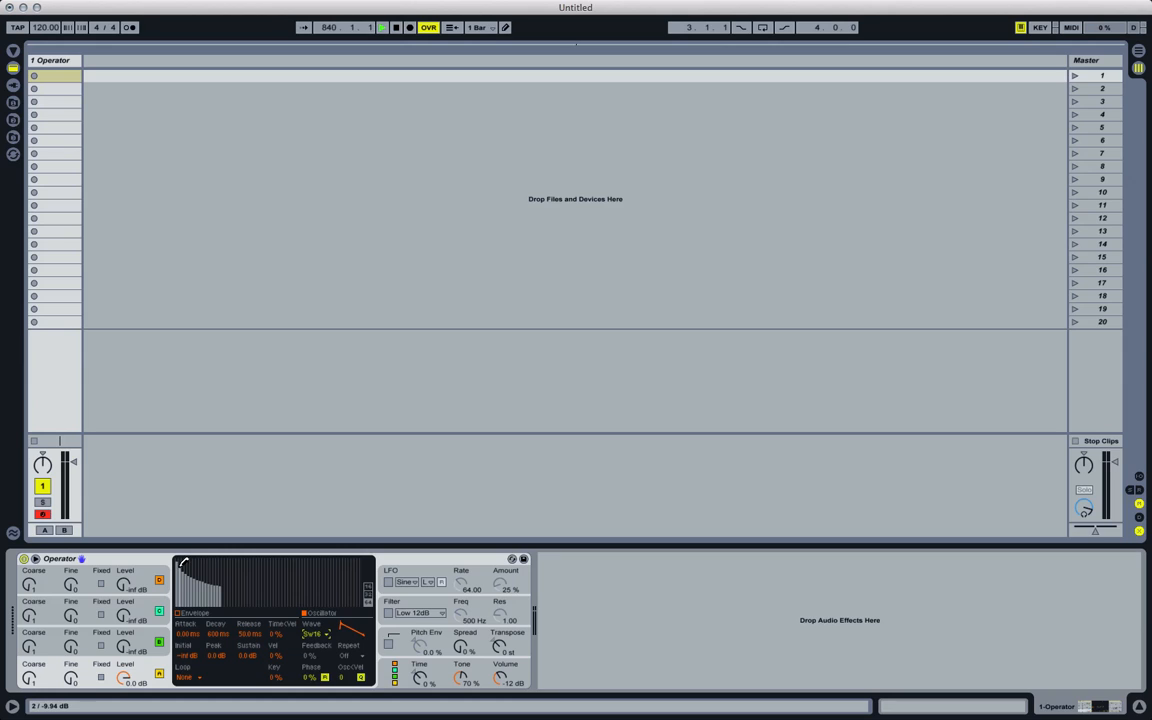
mouse_move(183, 563)
mouse_down()
mouse_move(306, 594)
mouse_move(349, 558)
mouse_move(183, 553)
mouse_move(307, 598)
mouse_move(364, 560)
mouse_up()
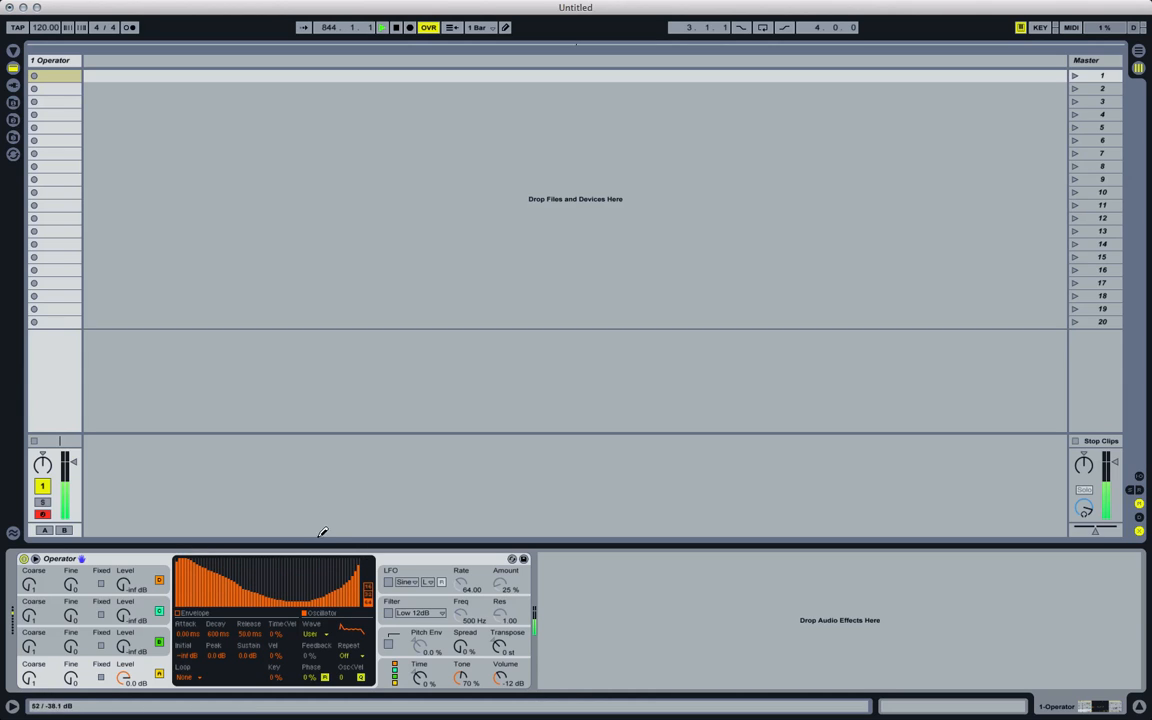
- Try the Loop and Beat modes on oscillator A's envelope and set the loop mode back to None
click(187, 680)
click(190, 635)
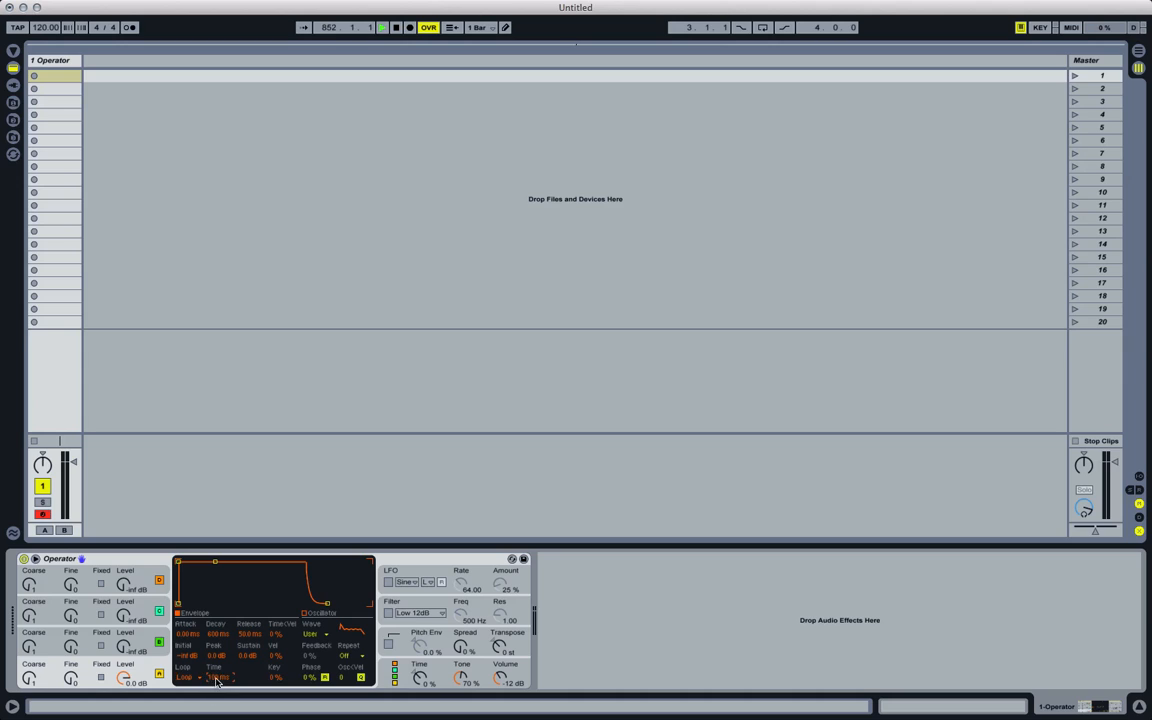
click(190, 678)
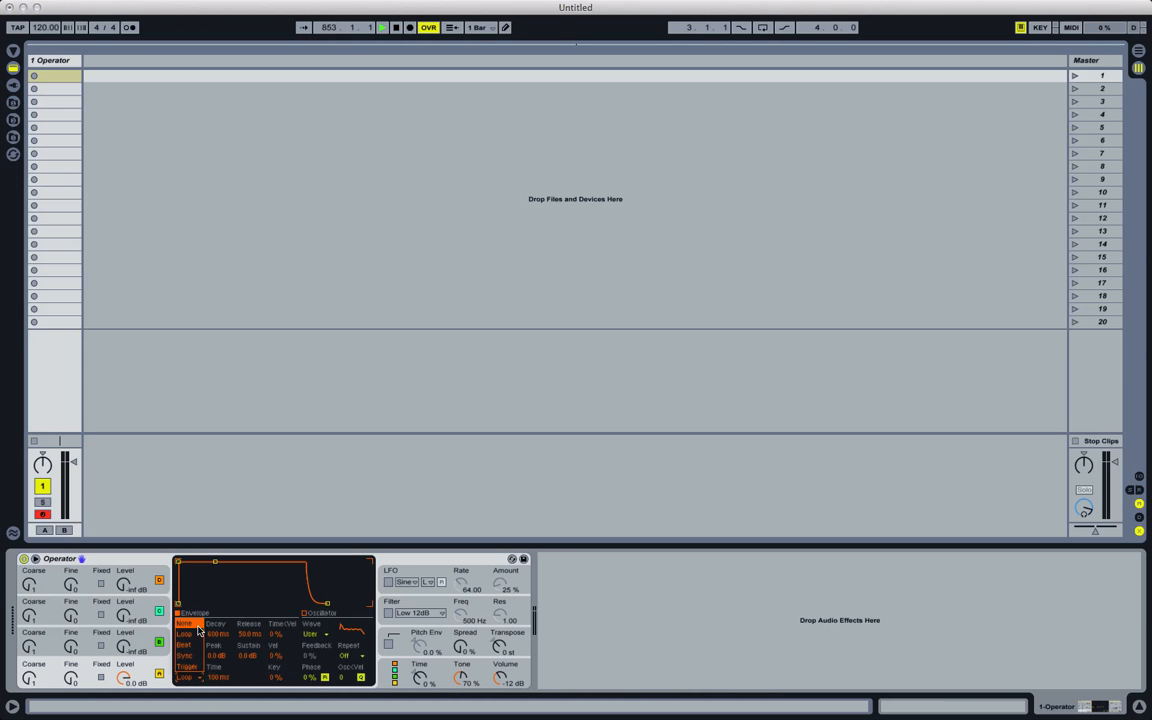
click(190, 646)
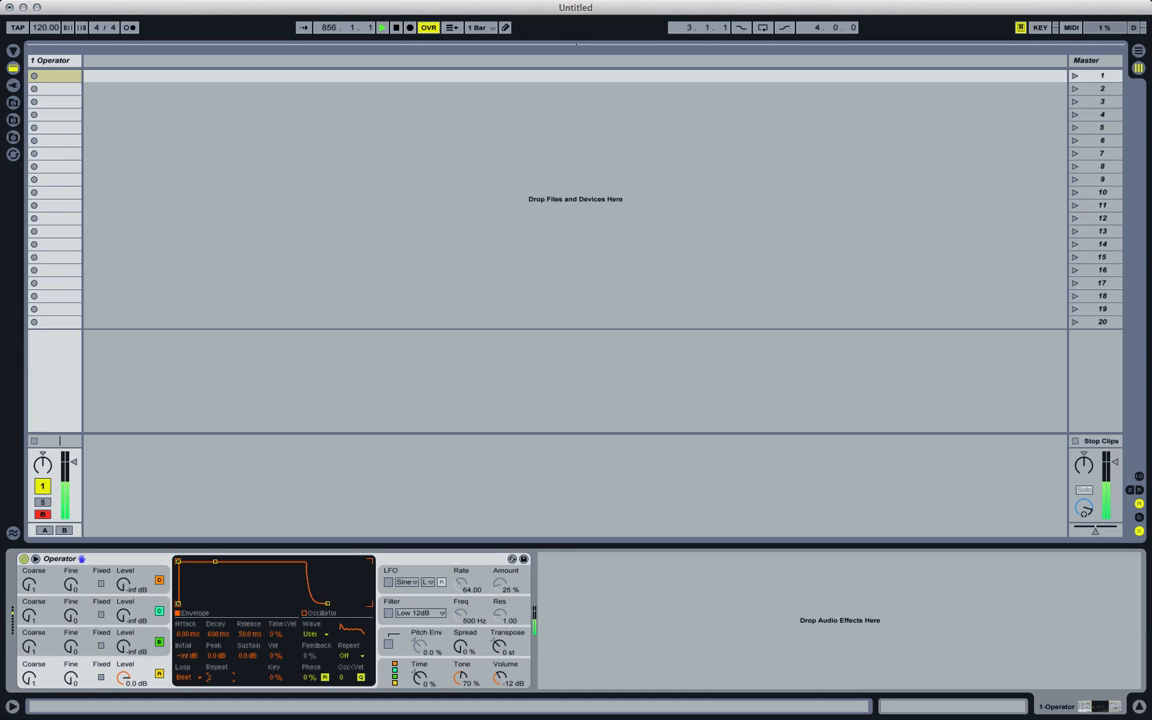
click(189, 678)
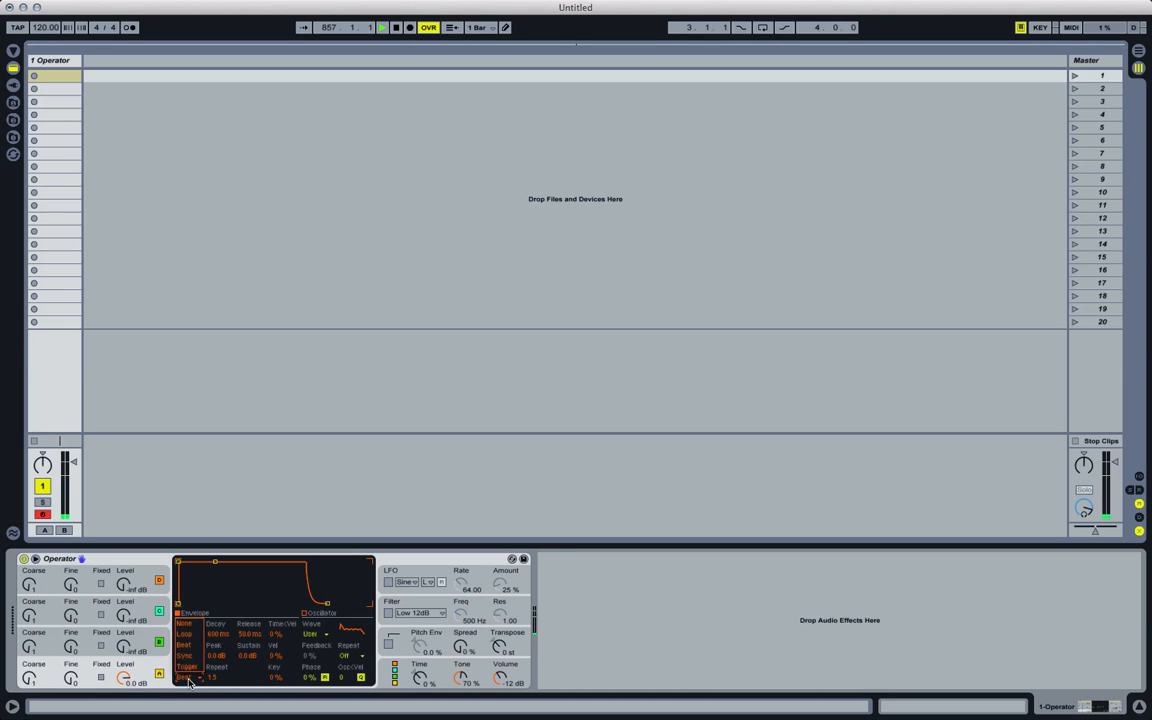
click(188, 625)
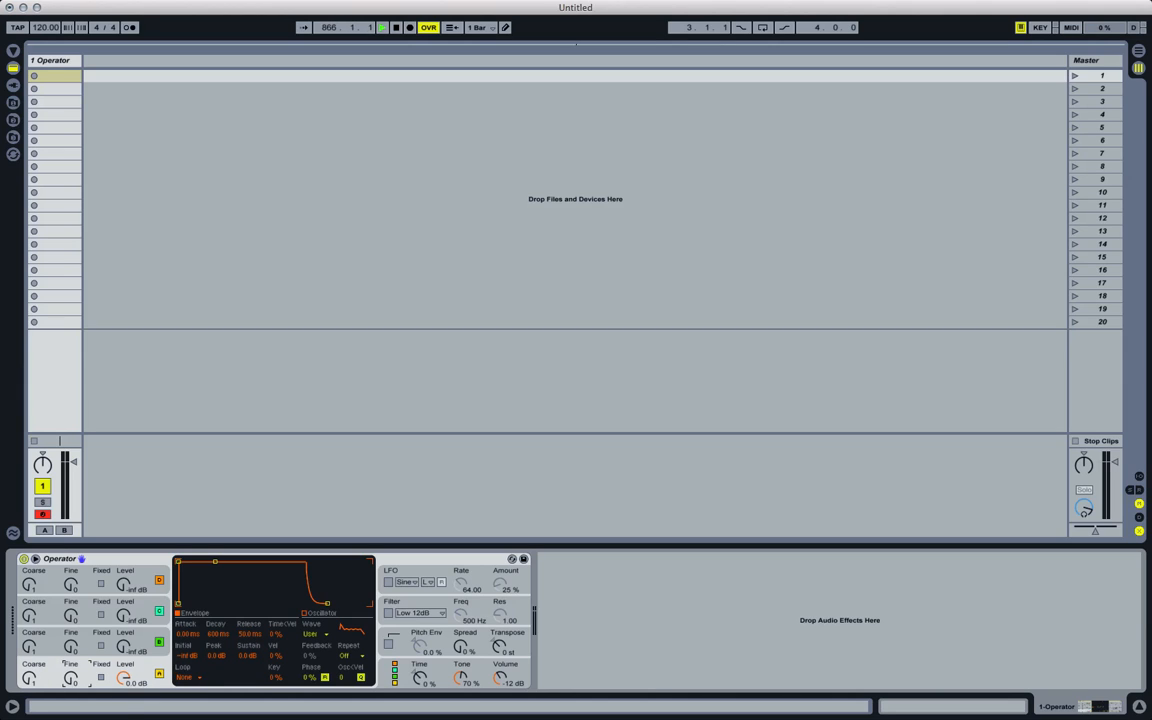
- Audition oscillator A's tuning, keeping Fine at 0 and setting Coarse to 0.5
drag(70, 679, 70, 668)
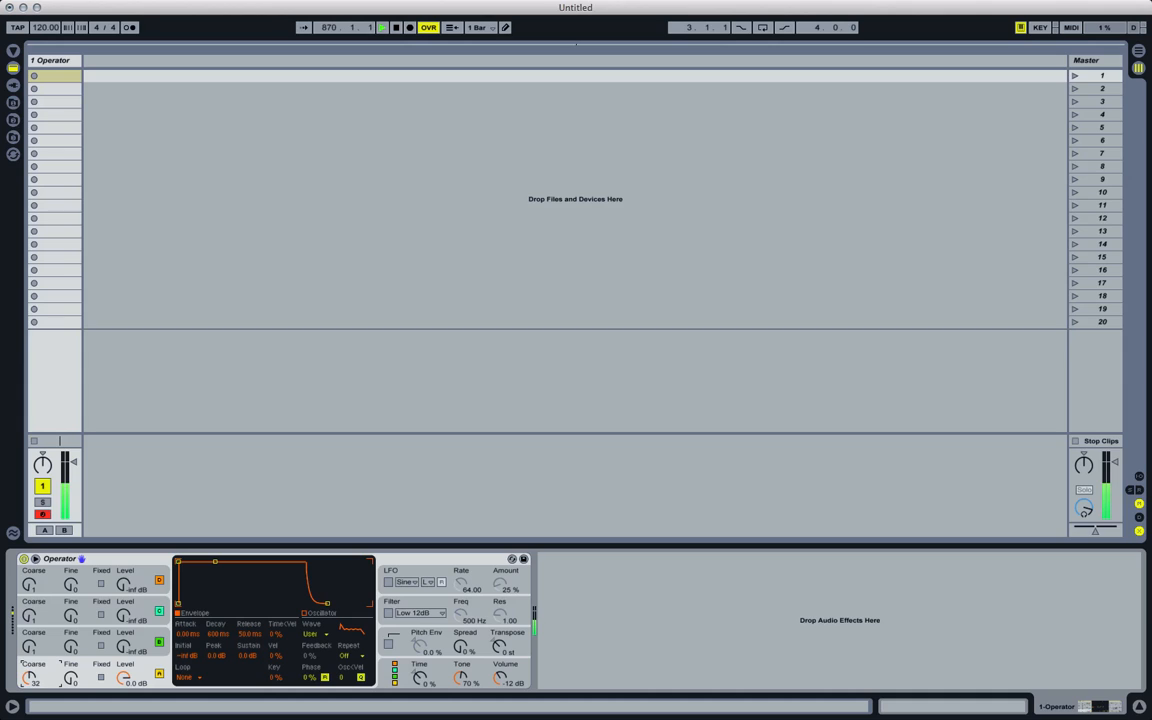
drag(29, 678, 29, 712)
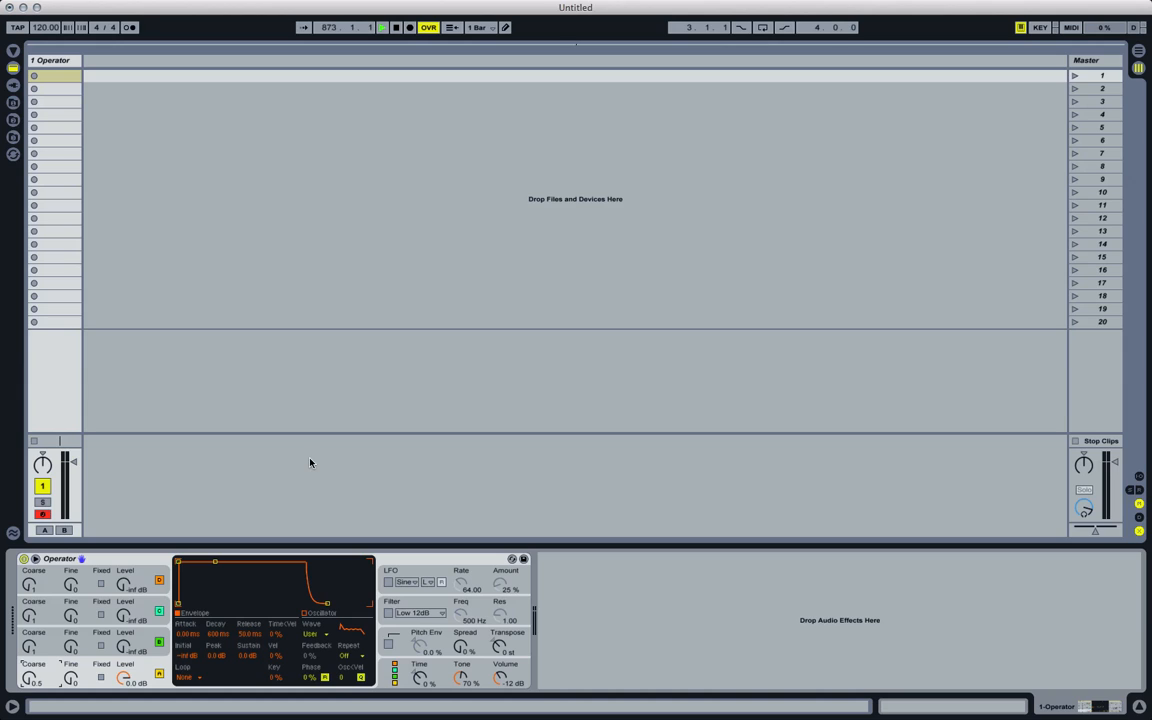
- Enable the filter, keep its type at Low 12dB, and shape its envelope to about 16.9 ms attack, 60 s decay, 71% peak and 47% sustain
click(388, 614)
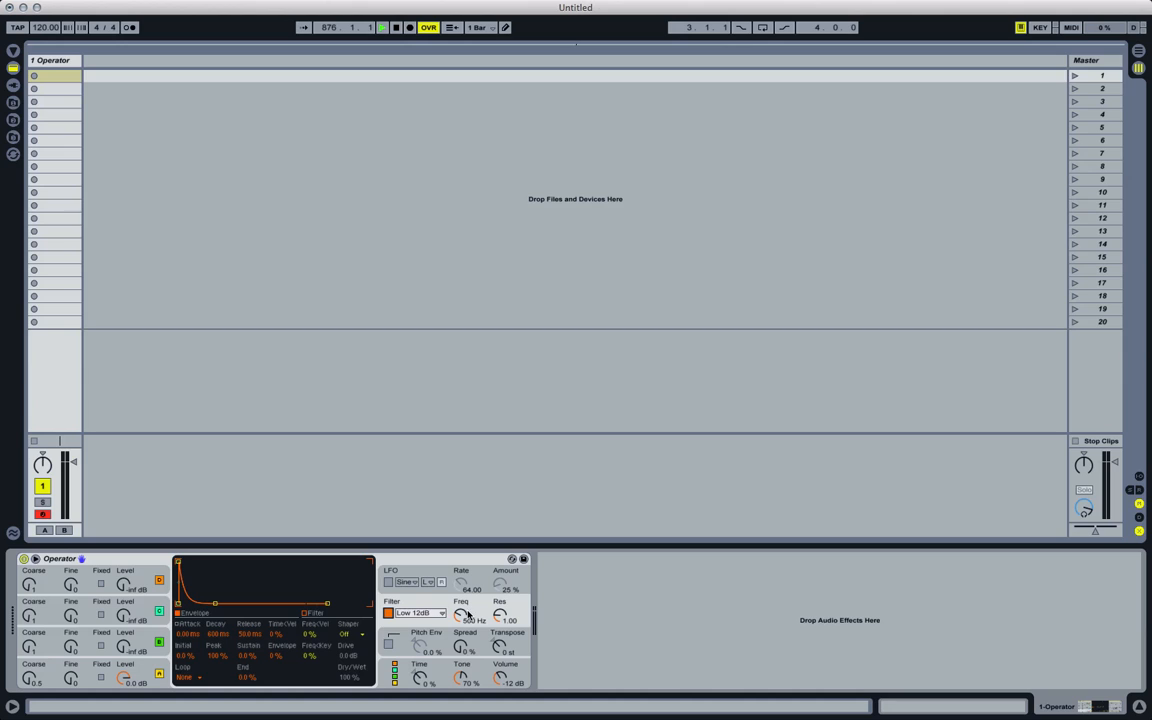
click(400, 574)
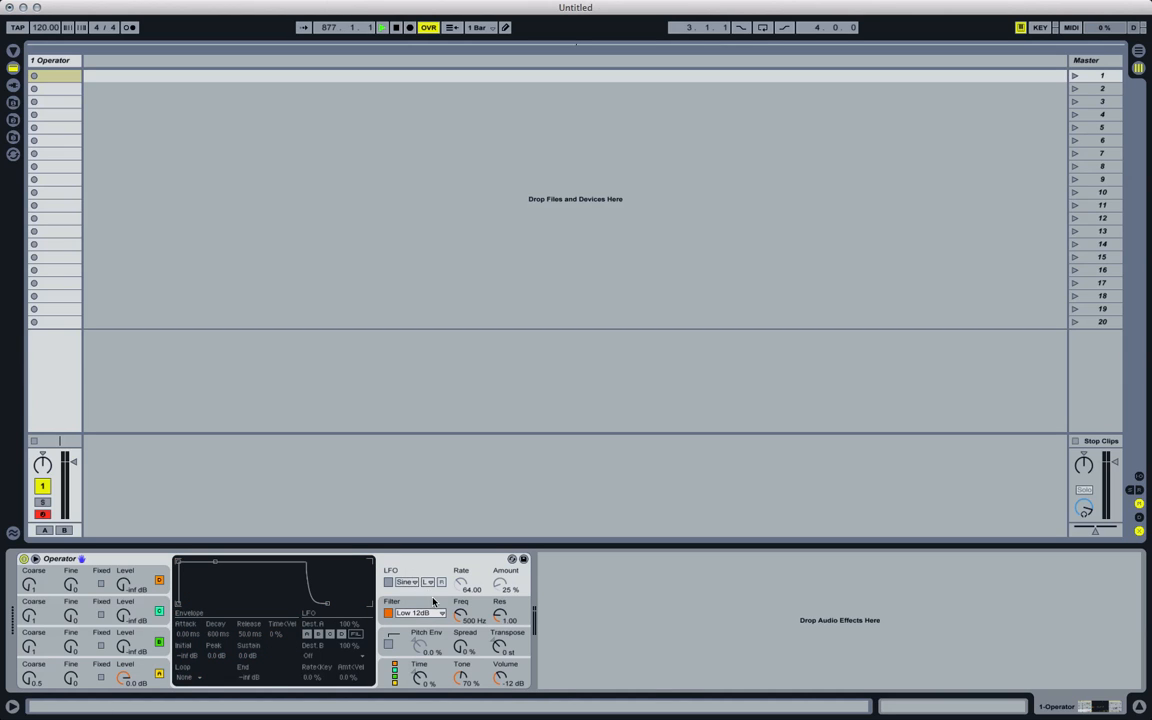
click(434, 605)
click(395, 575)
click(430, 607)
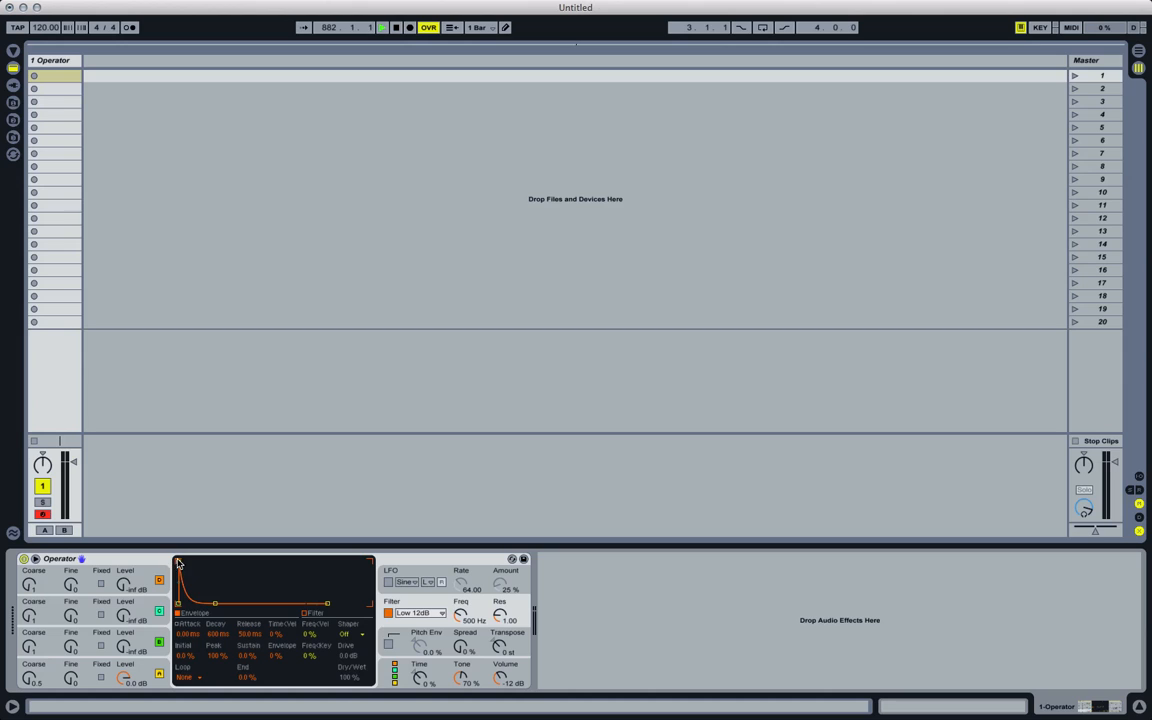
drag(178, 563, 269, 587)
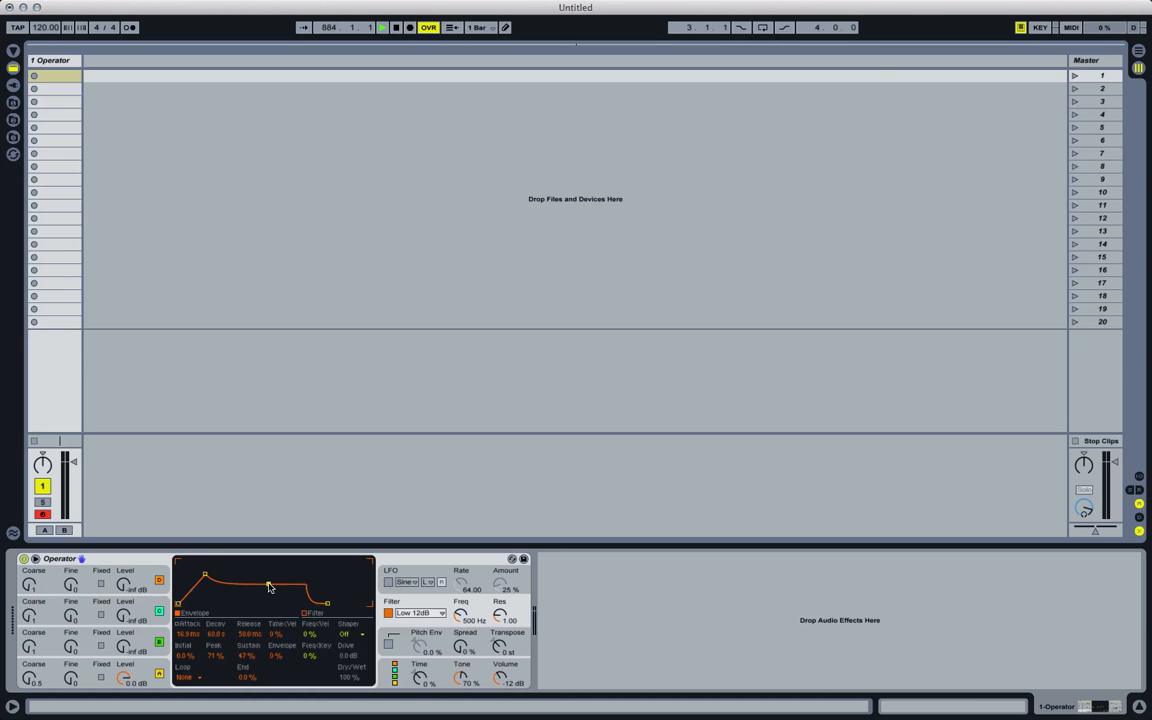
click(418, 613)
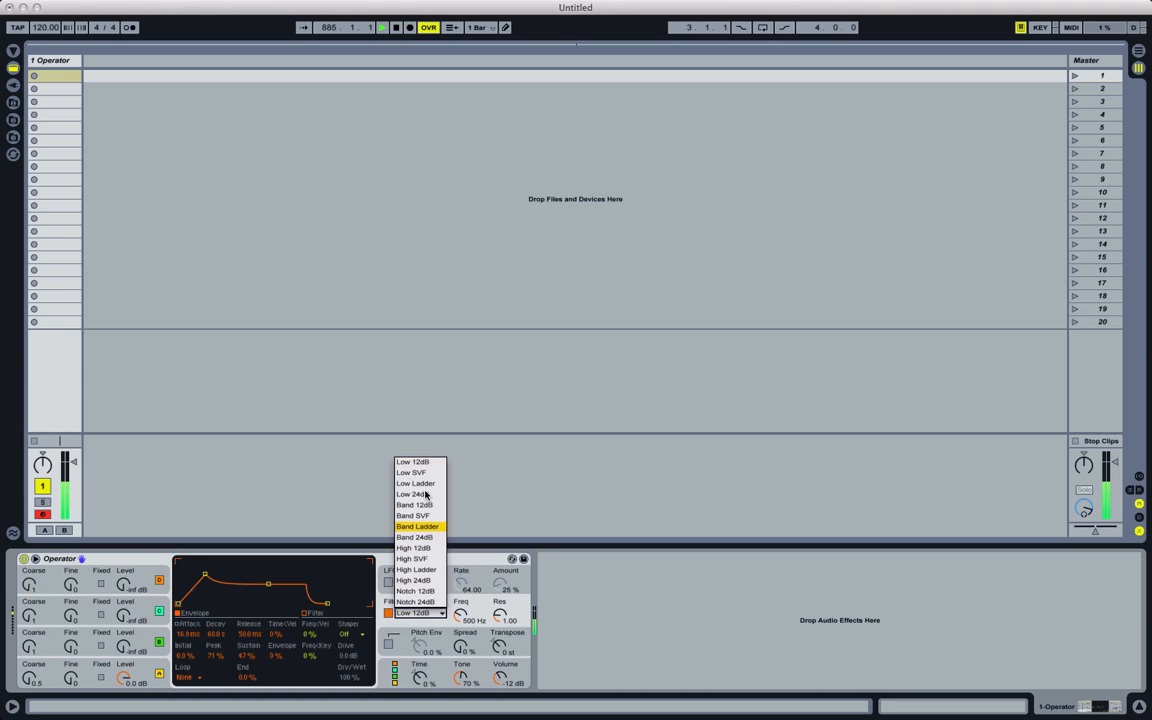
click(475, 563)
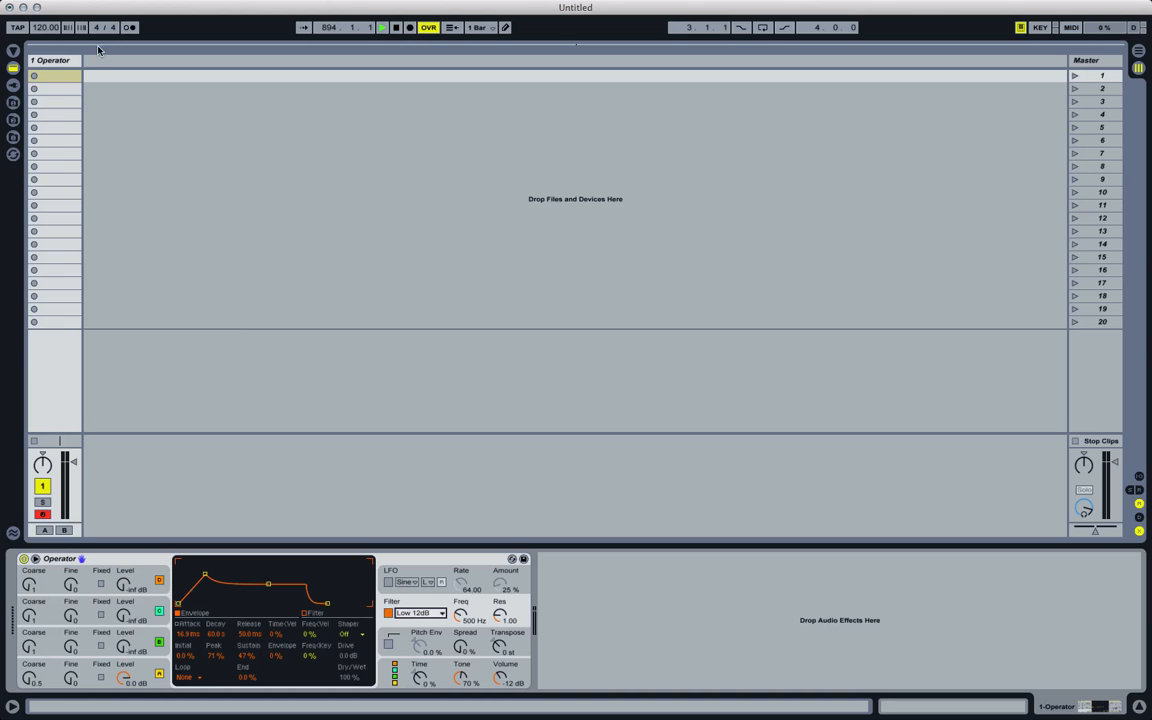
- Show the device browser and load the Lead-DISCO House preset from Operator's Synth Lead folder onto the Operator track
click(13, 51)
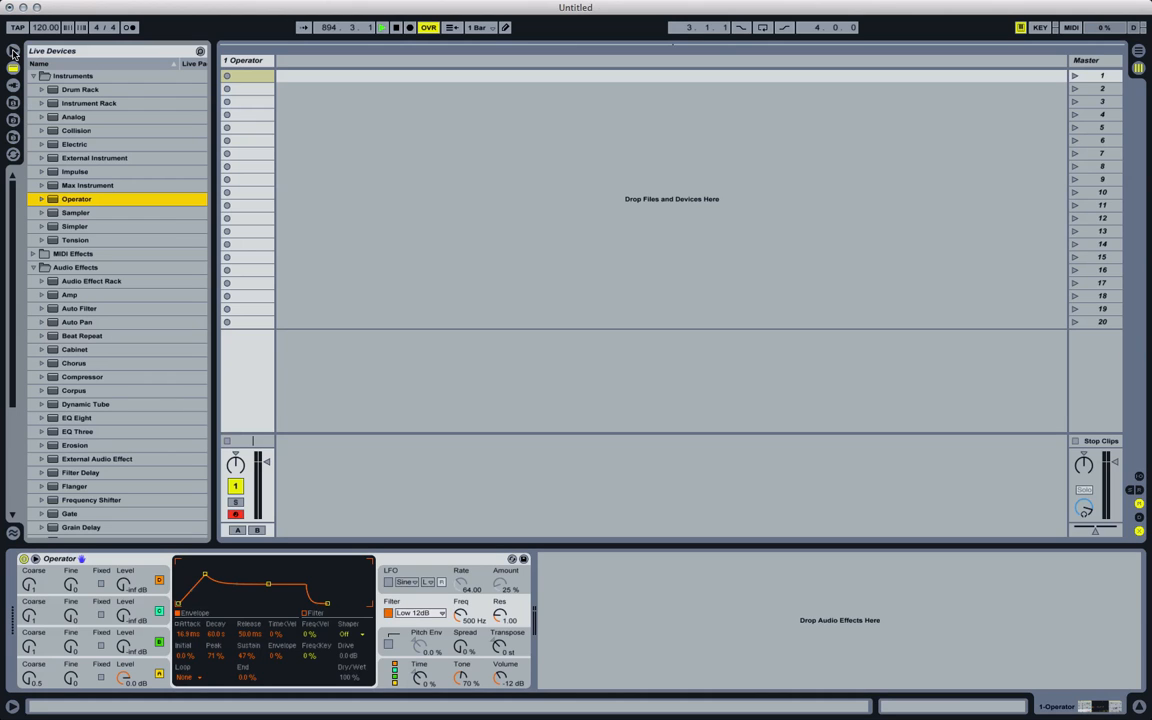
click(41, 199)
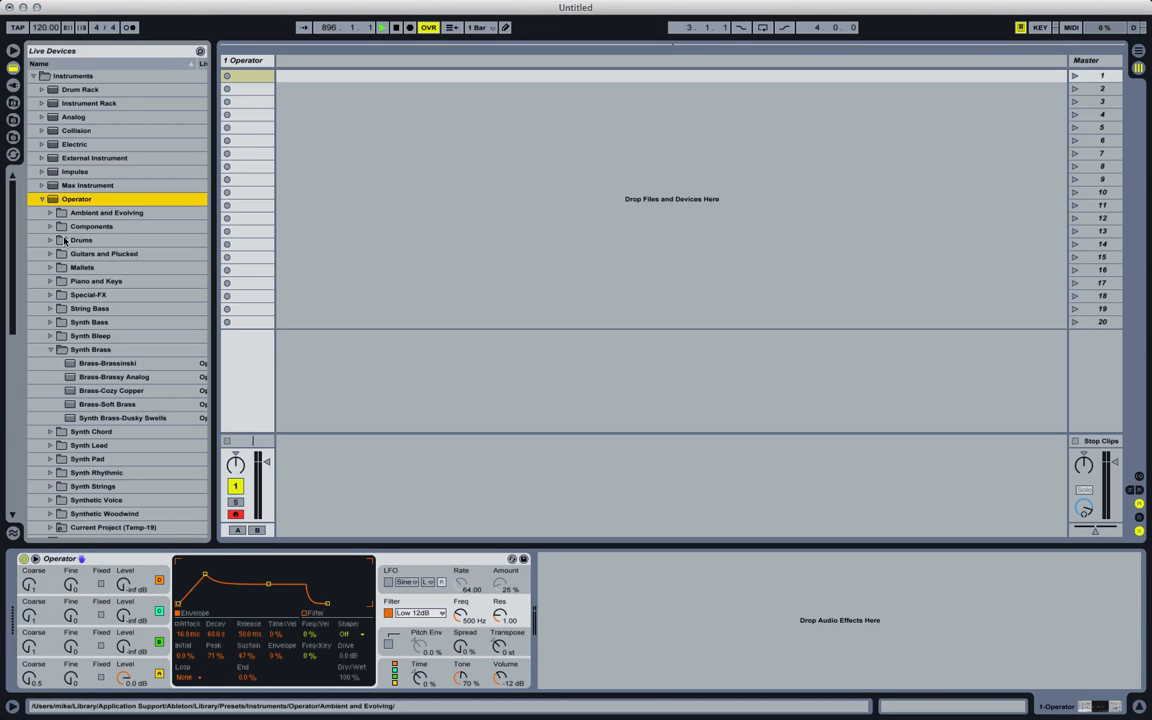
scroll(80, 365, down, 3)
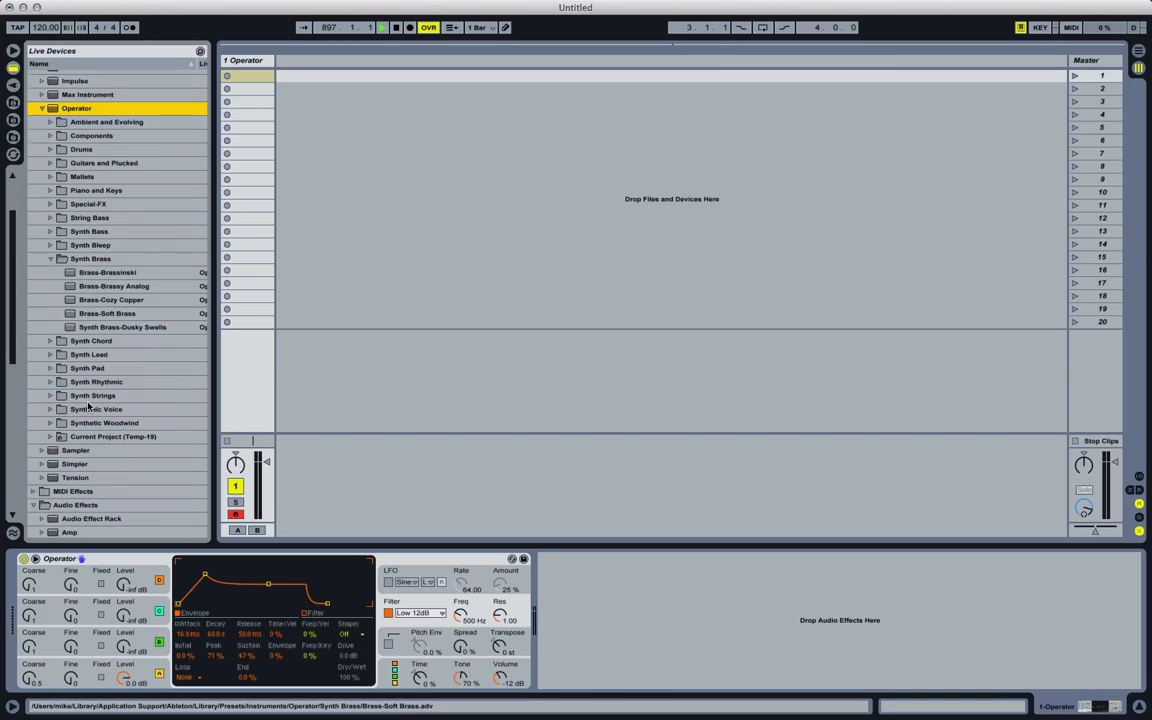
click(51, 355)
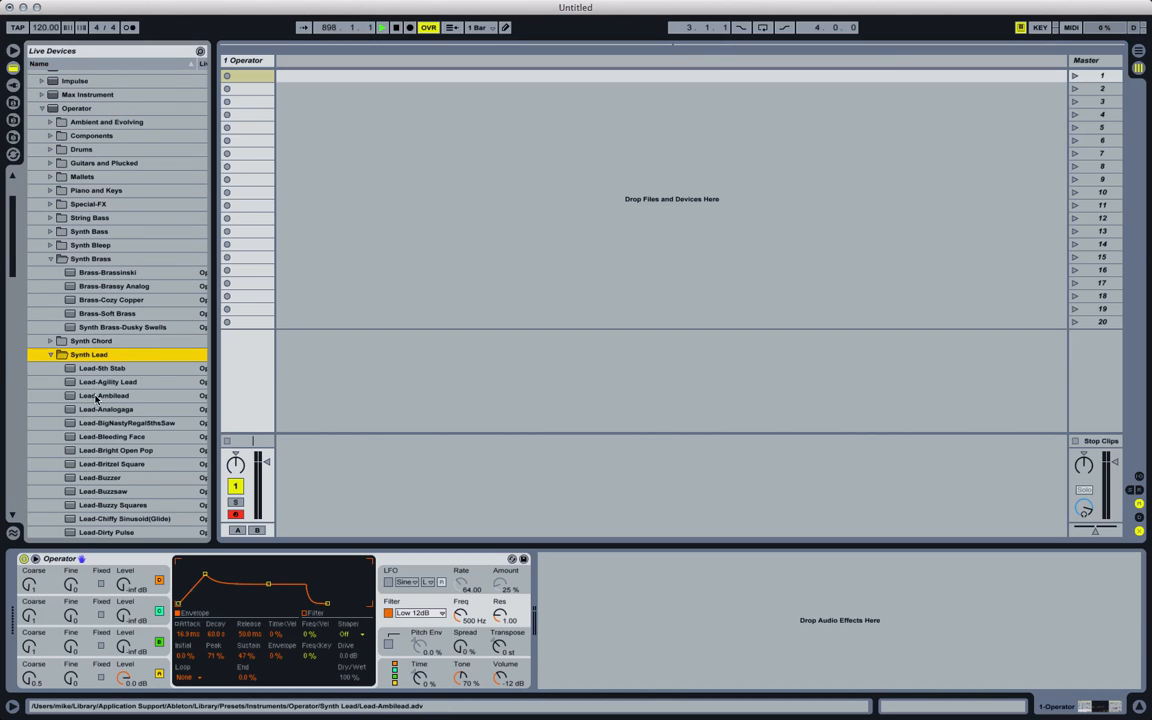
scroll(90, 365, down, 1)
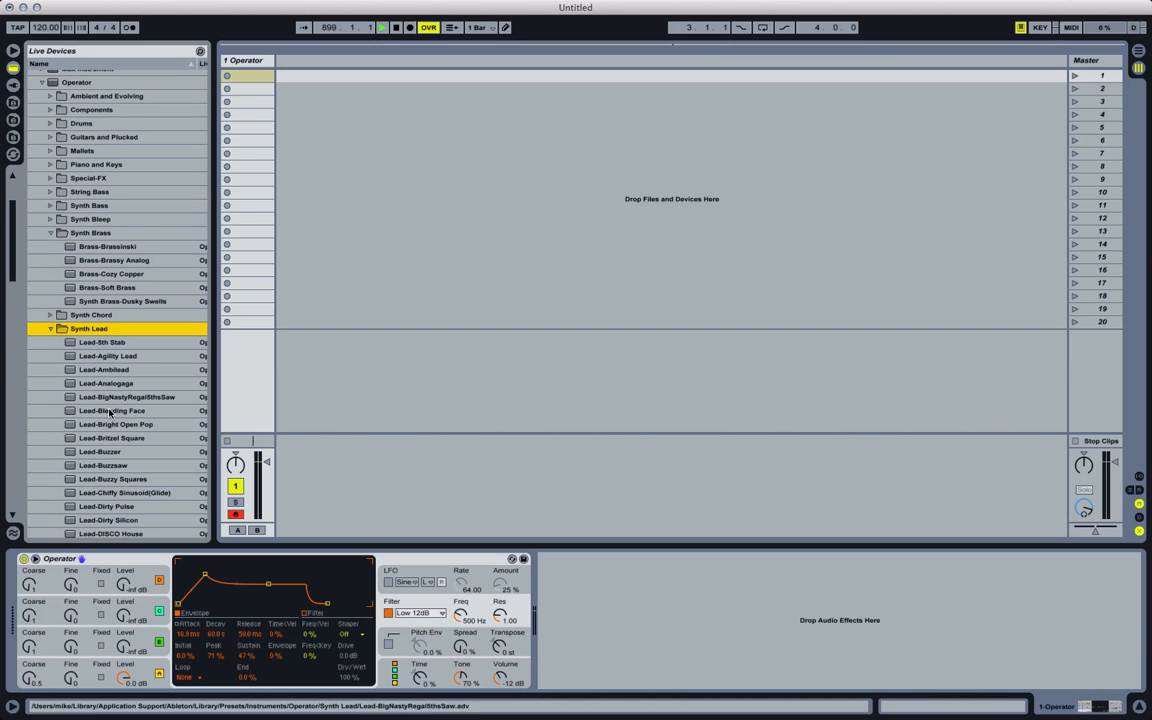
scroll(113, 360, down, 2)
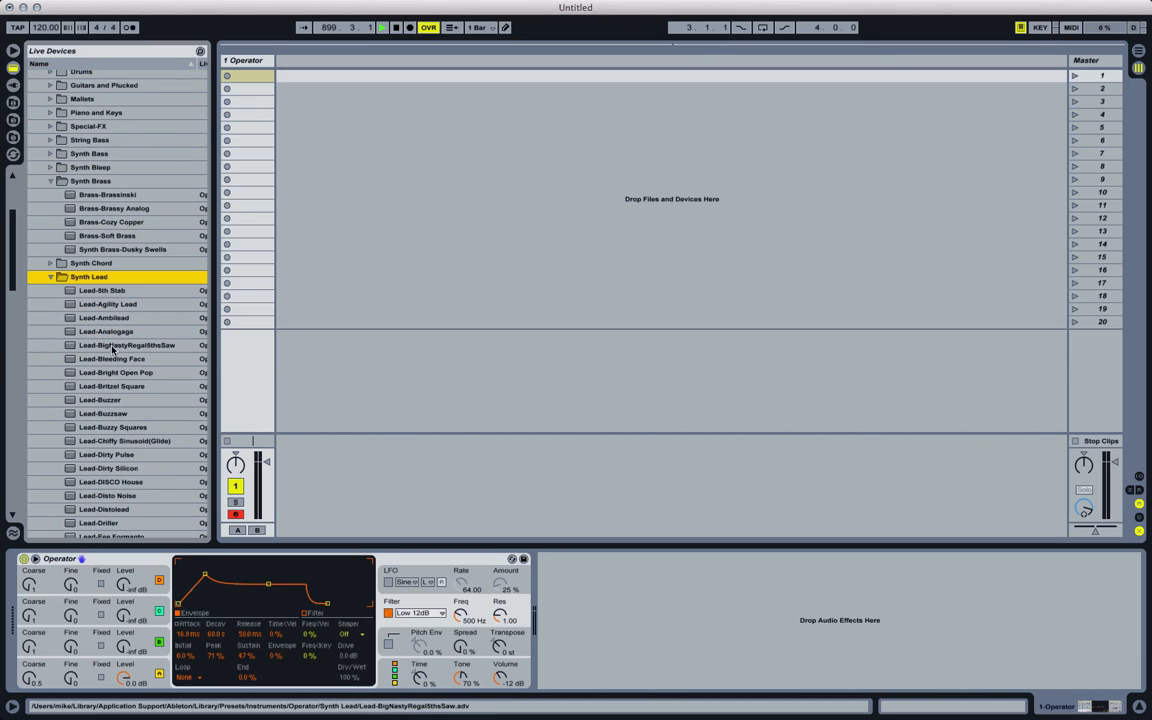
click(110, 483)
drag(110, 483, 241, 57)
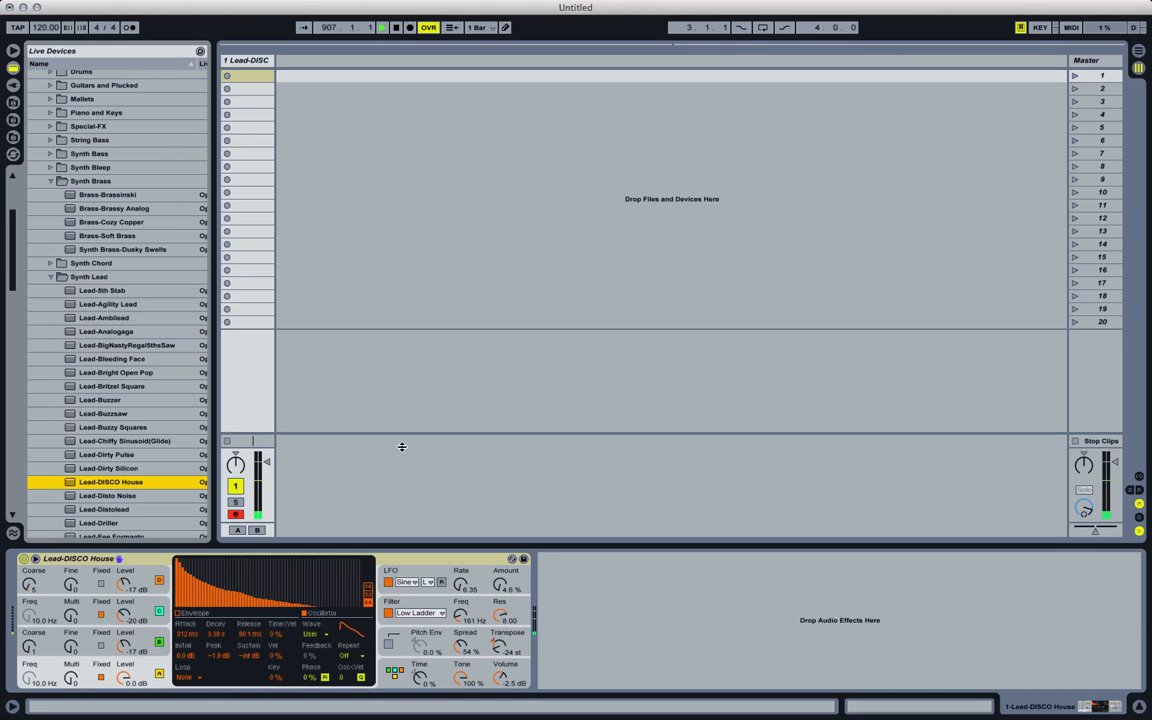
- Audition the Lead-DISCO House preset with computer keyboard notes, shifting the octave down and back up
key(z)
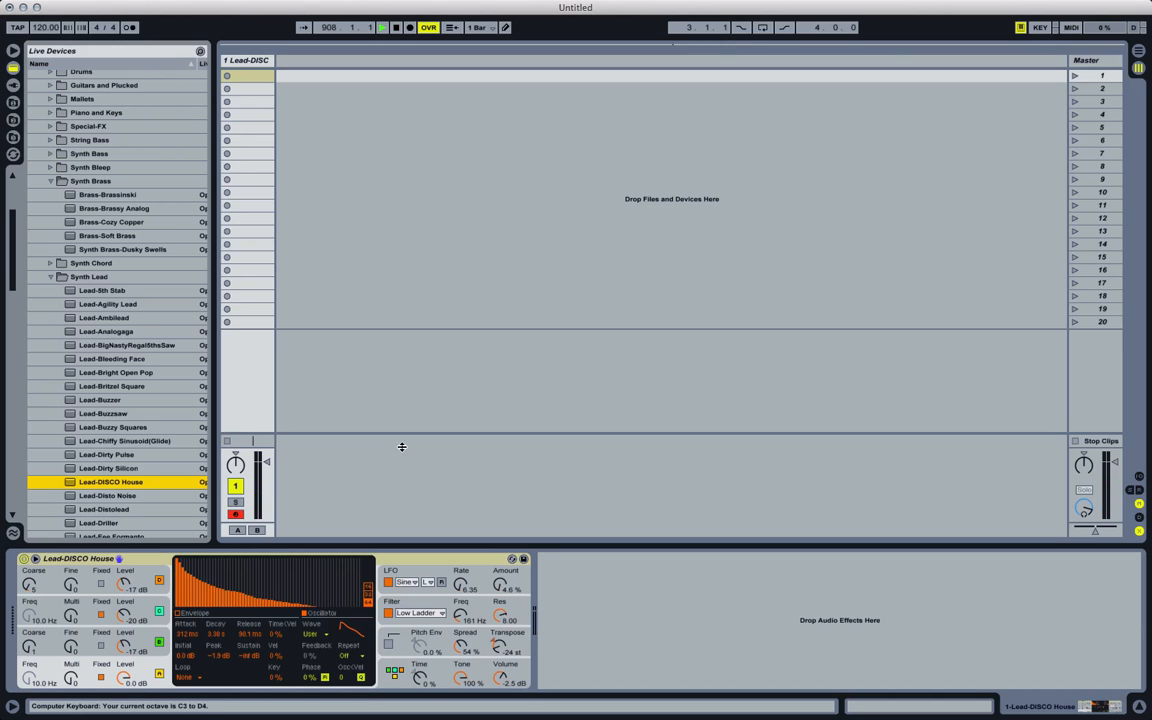
key(x)
key(a)
key(a)
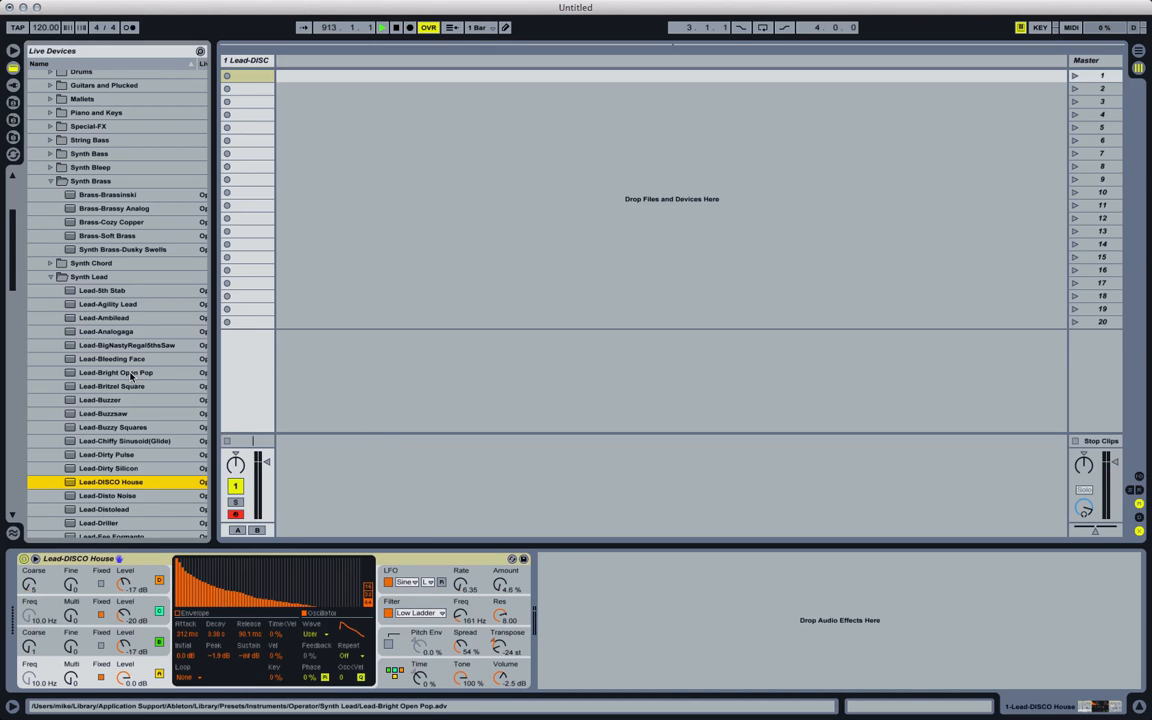
- Replace the current sound with the Rhythmic-Hard Tech preset from Operator's Synth Rhythmic folder
scroll(108, 314, down, 20)
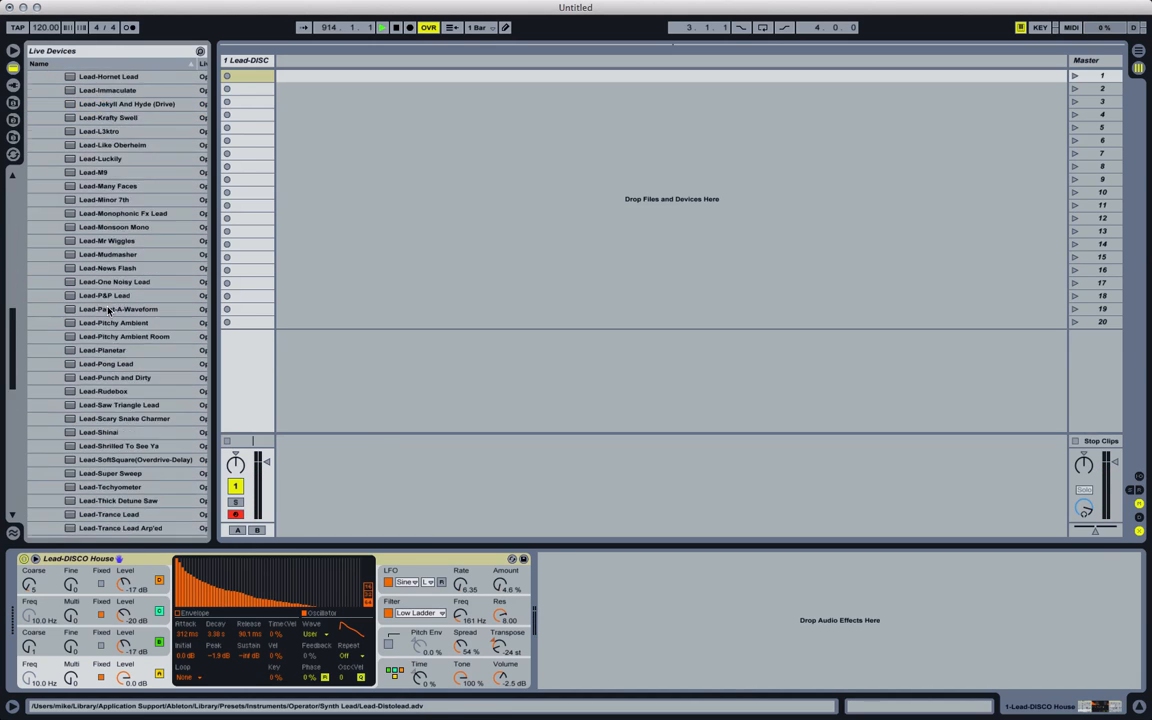
scroll(75, 226, up, 10)
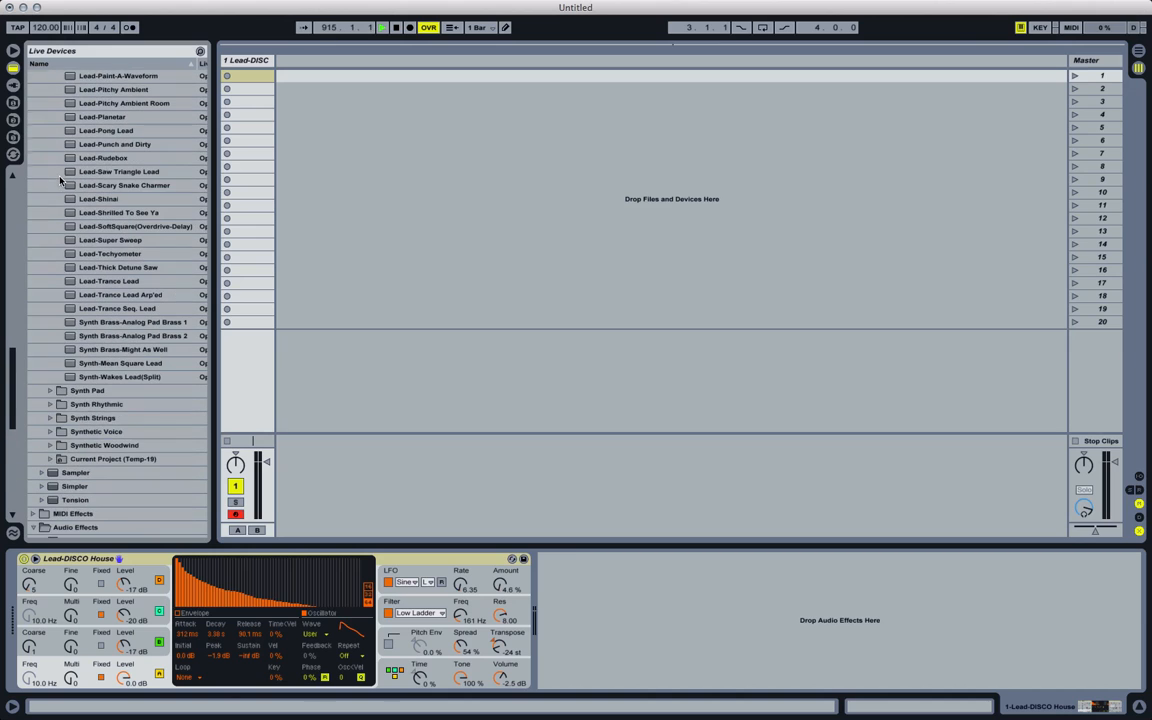
click(50, 404)
scroll(67, 425, down, 2)
scroll(70, 446, down, 3)
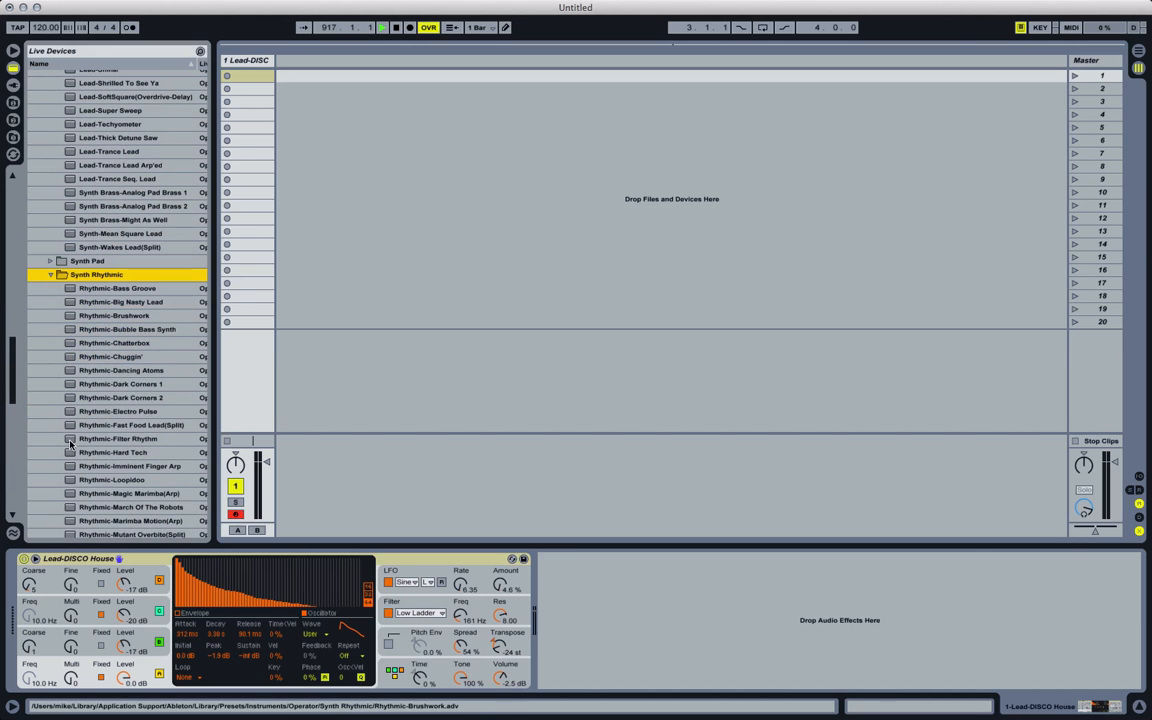
click(132, 452)
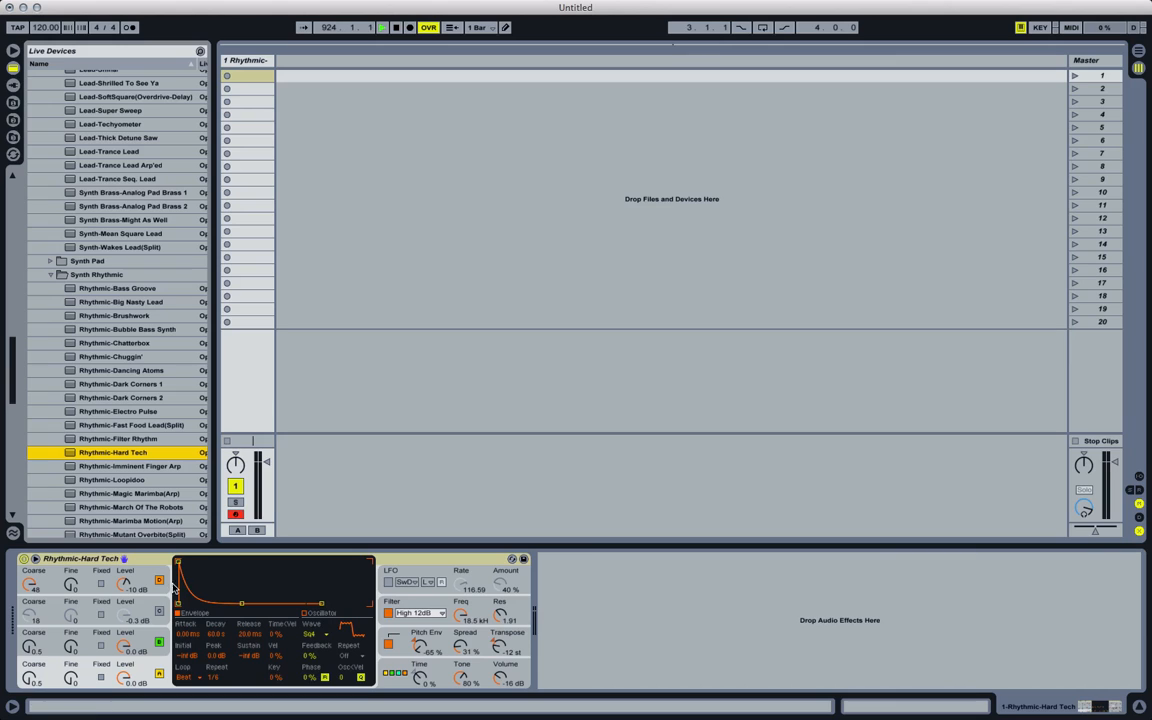
- Examine the Hard Tech preset's algorithm and global settings, oscillator B's and D's envelopes, and oscillator D's waveform
click(394, 675)
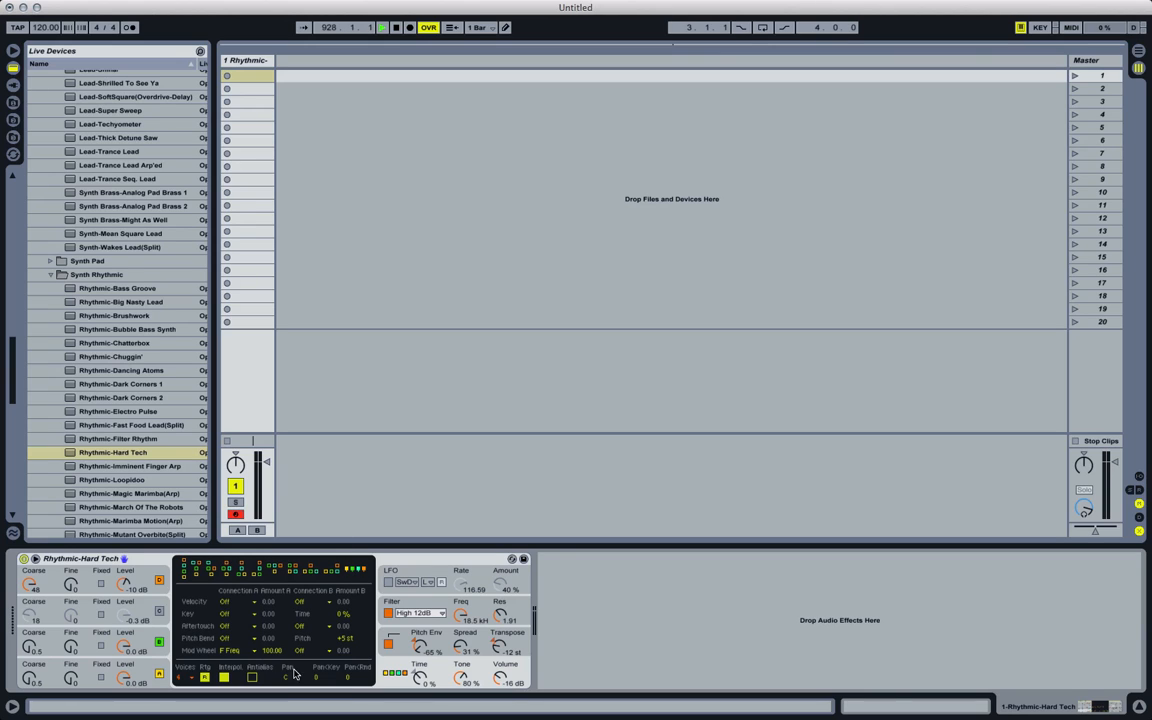
click(150, 634)
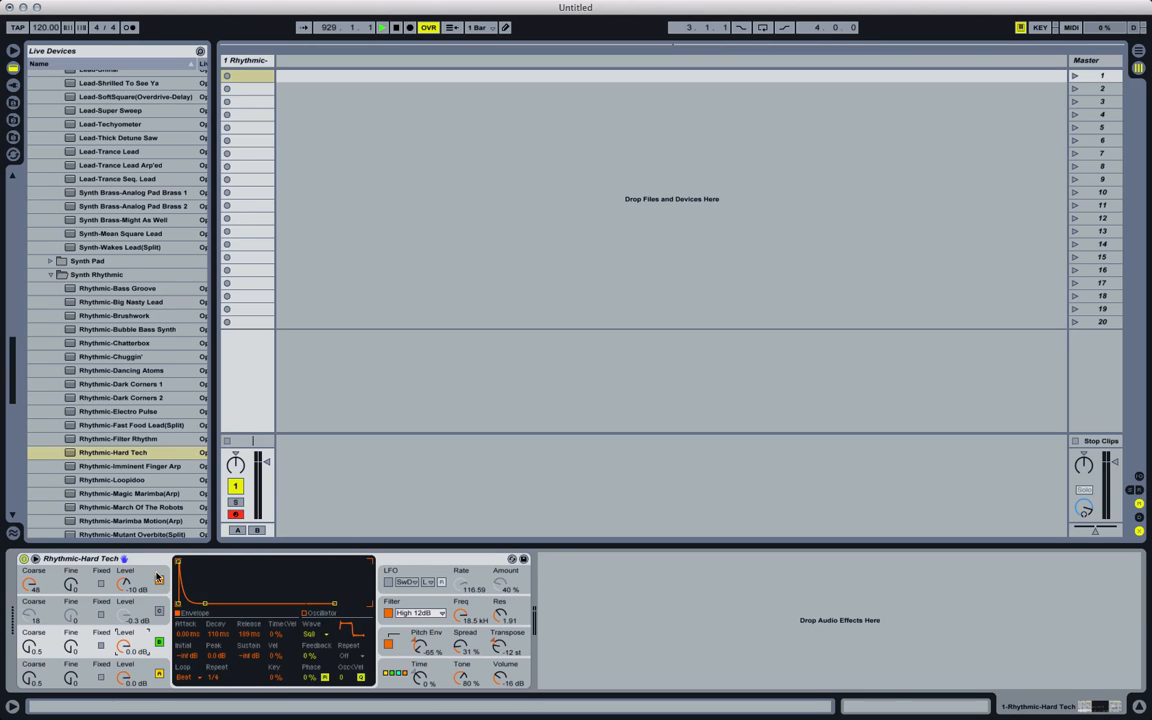
click(146, 588)
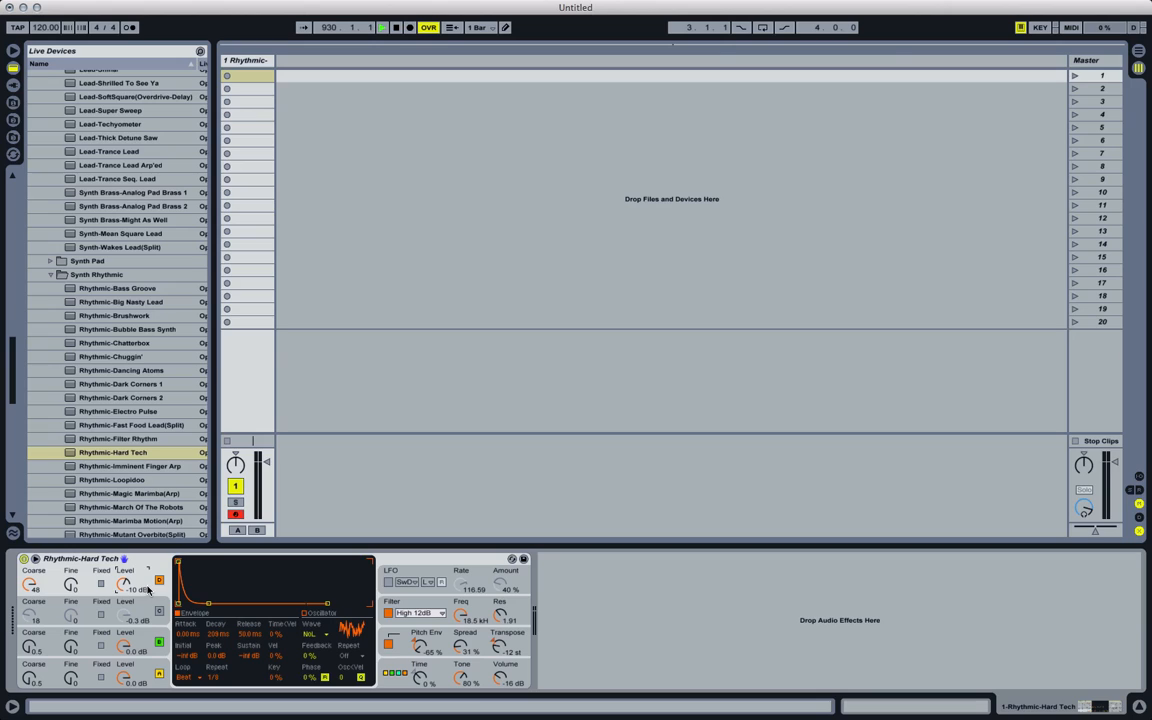
click(318, 630)
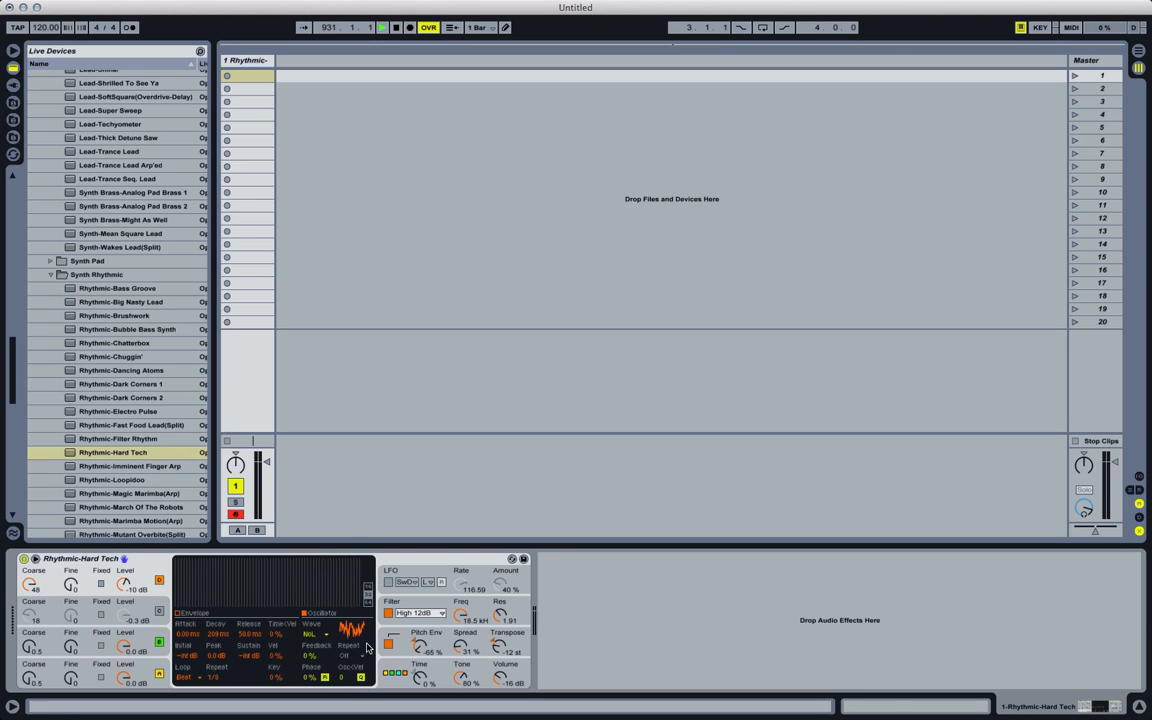